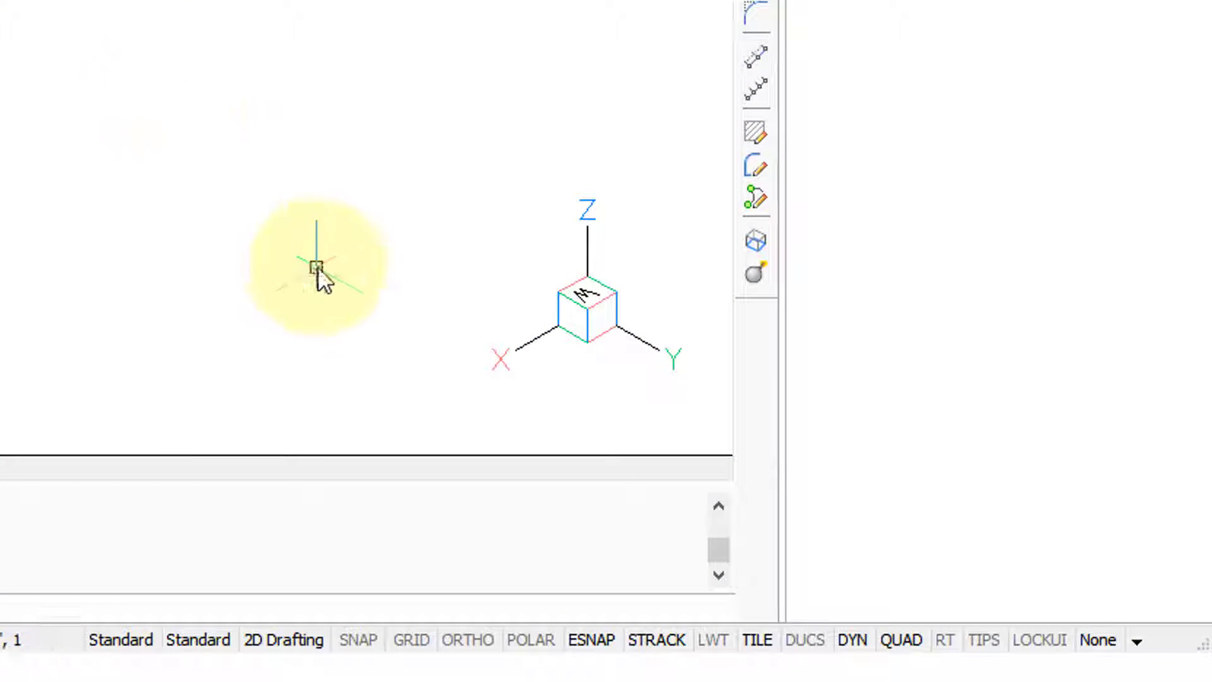
Preview the SNAP and ESNAP settings, then open the Settings dialog from LWT on the status bar
right_click(371, 645)
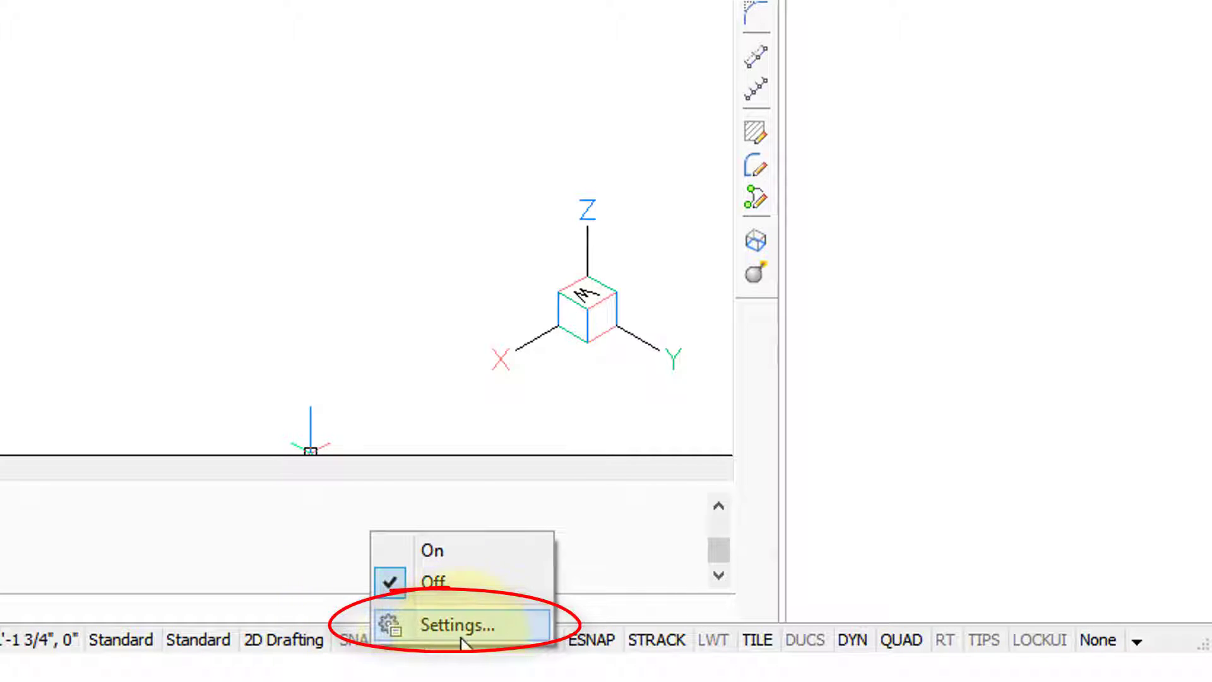
click(460, 626)
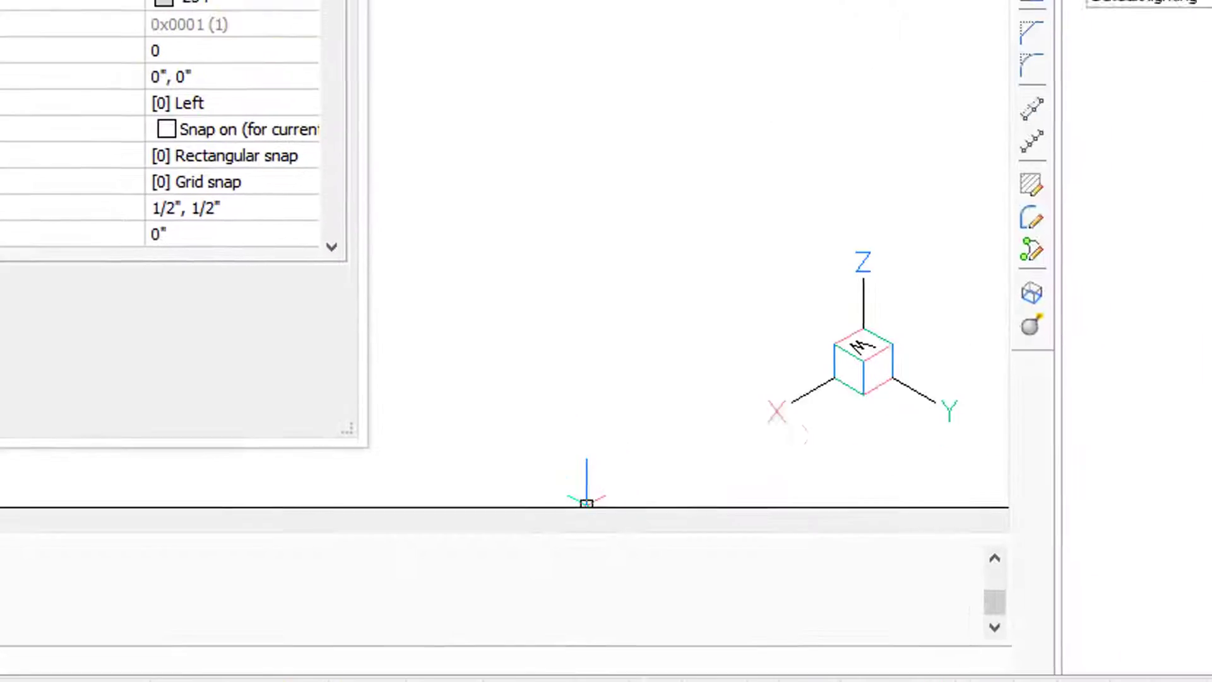
right_click(866, 681)
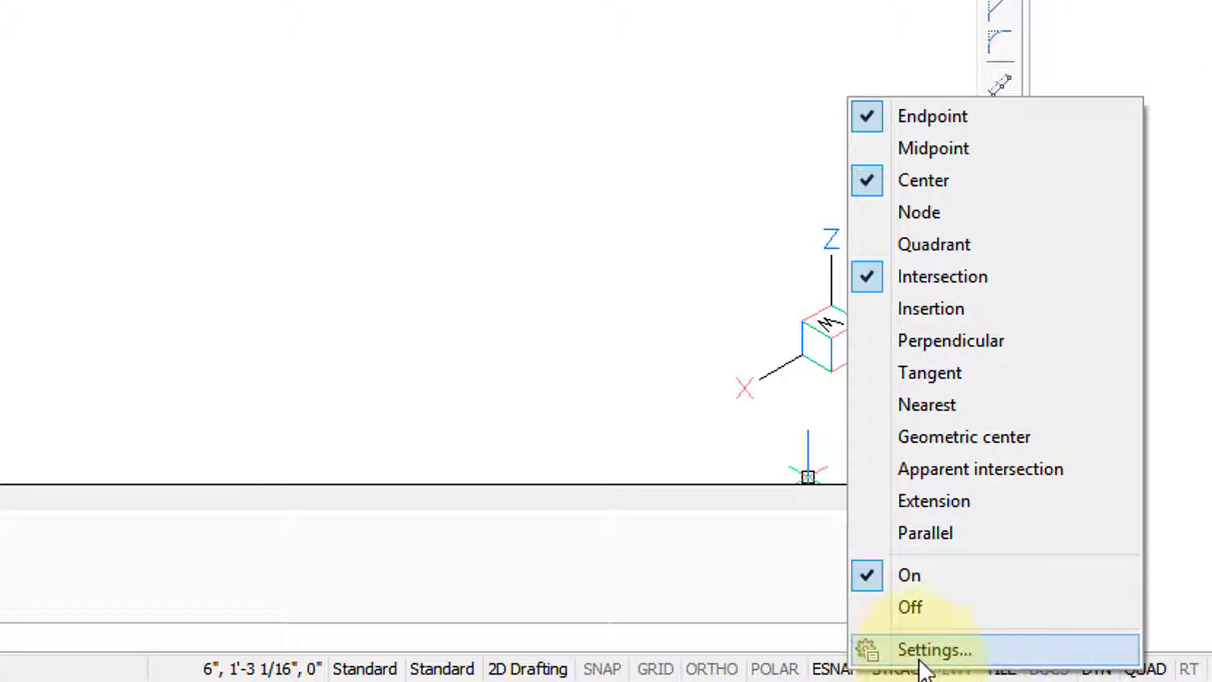
click(954, 662)
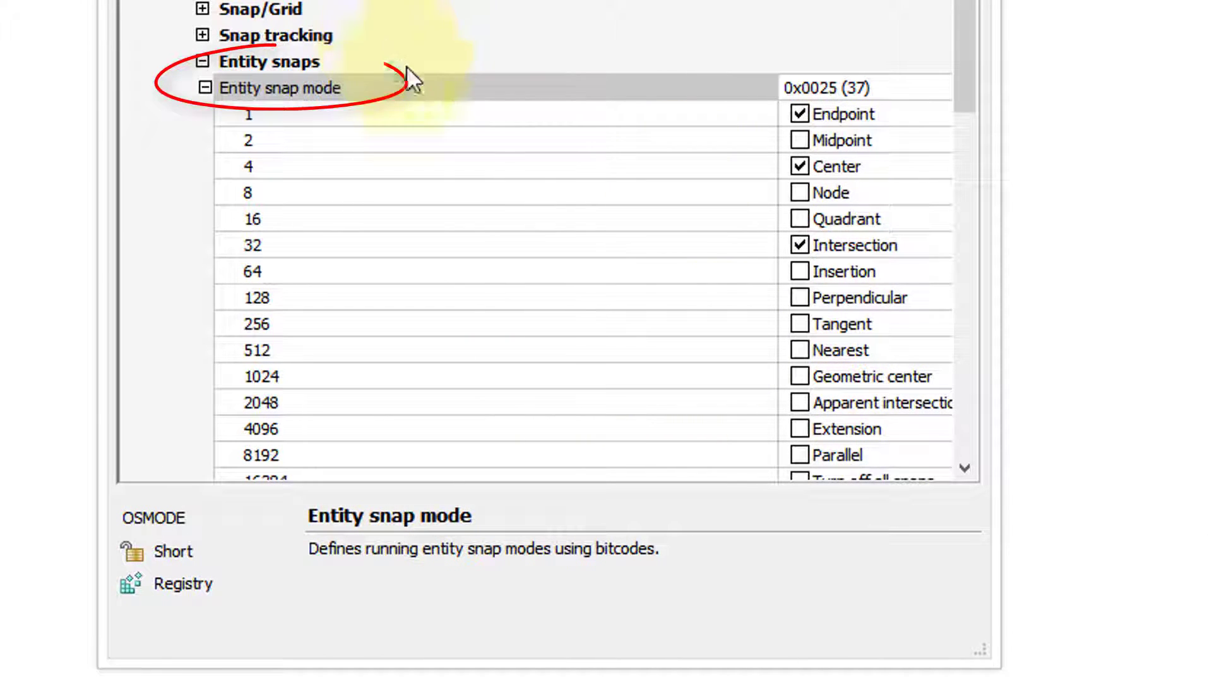
scroll(960, 48, down, 2)
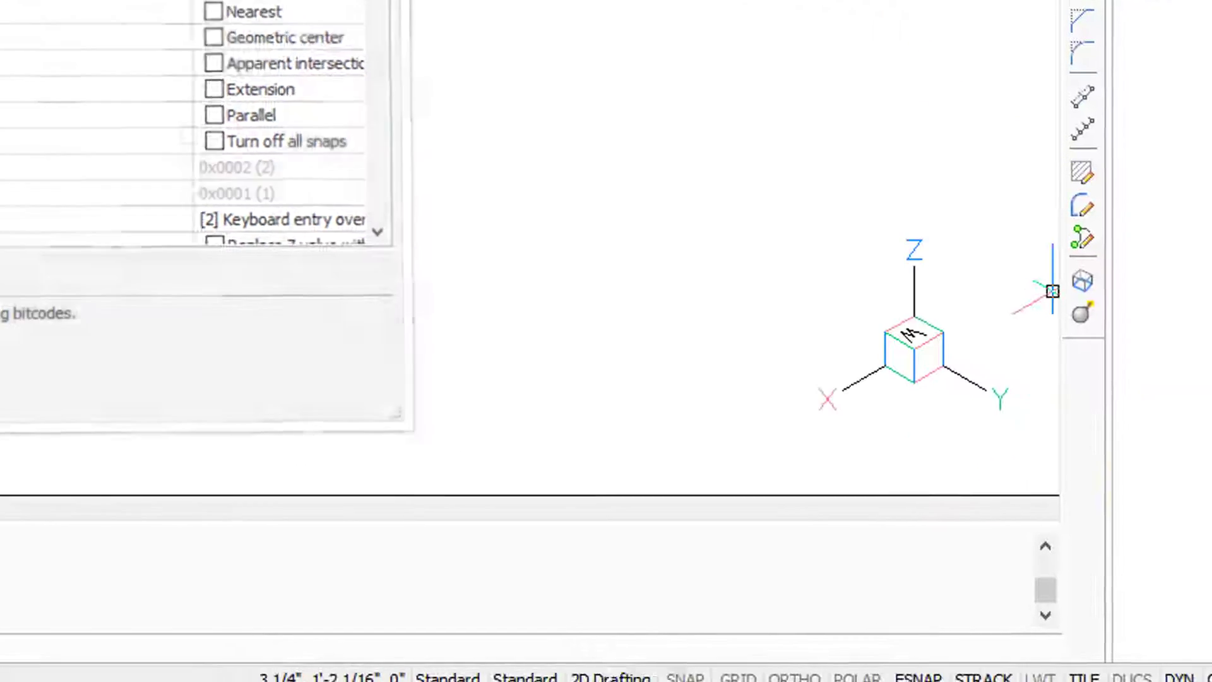
key(Return)
right_click(1010, 669)
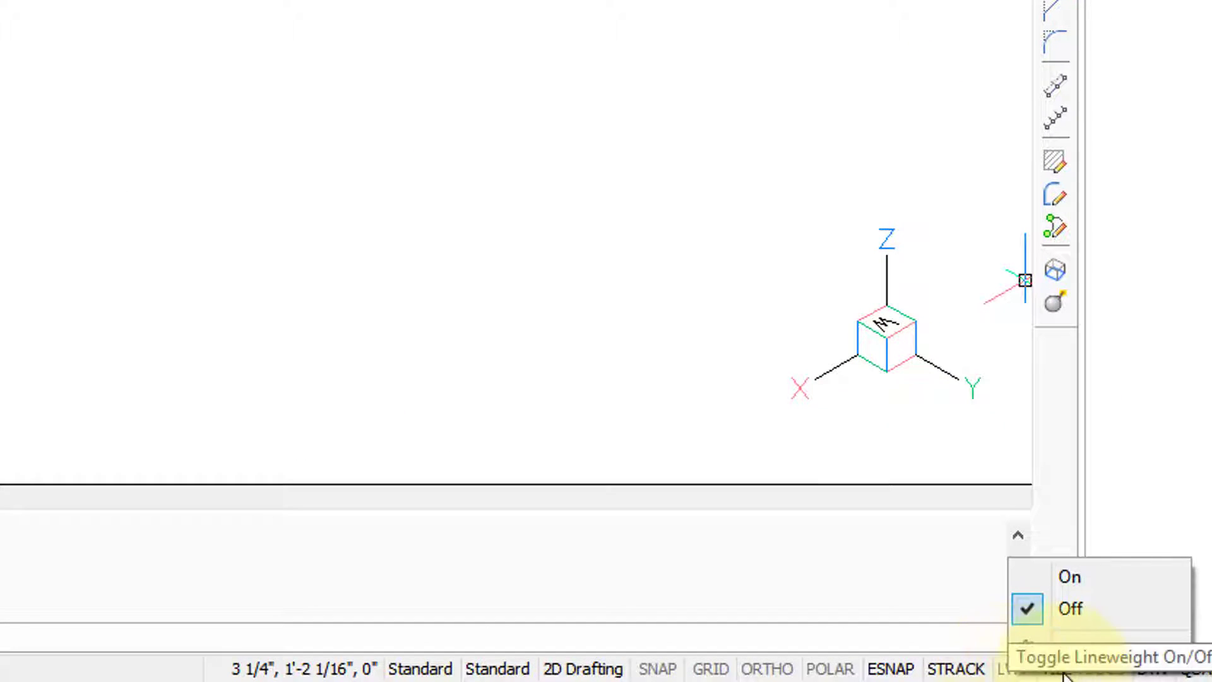
click(1085, 653)
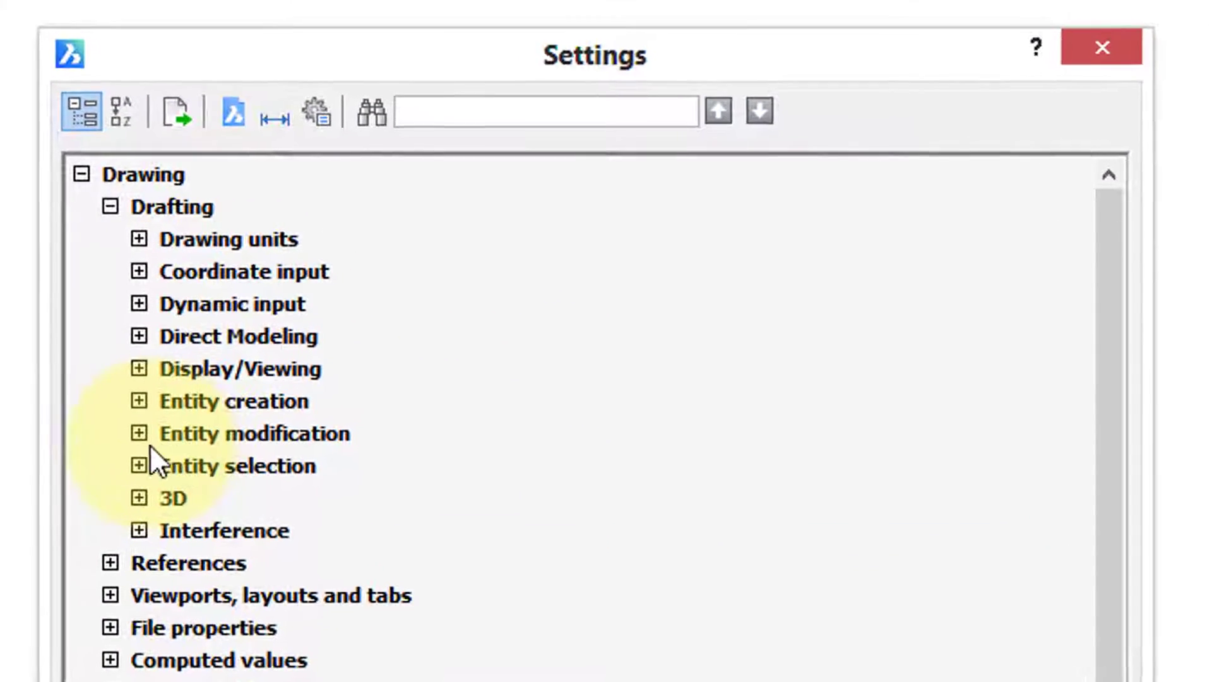
Under Entity modification, set Copy mode to [1] Create single copy and turn off Mirror text
click(132, 437)
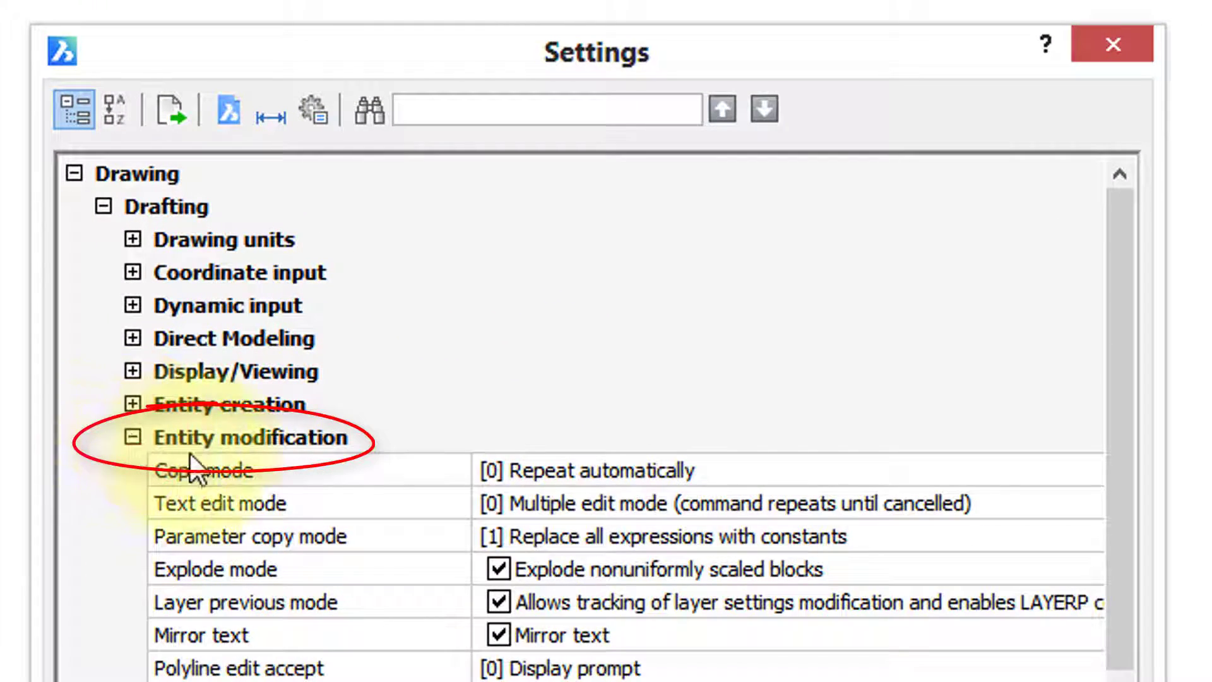
click(134, 437)
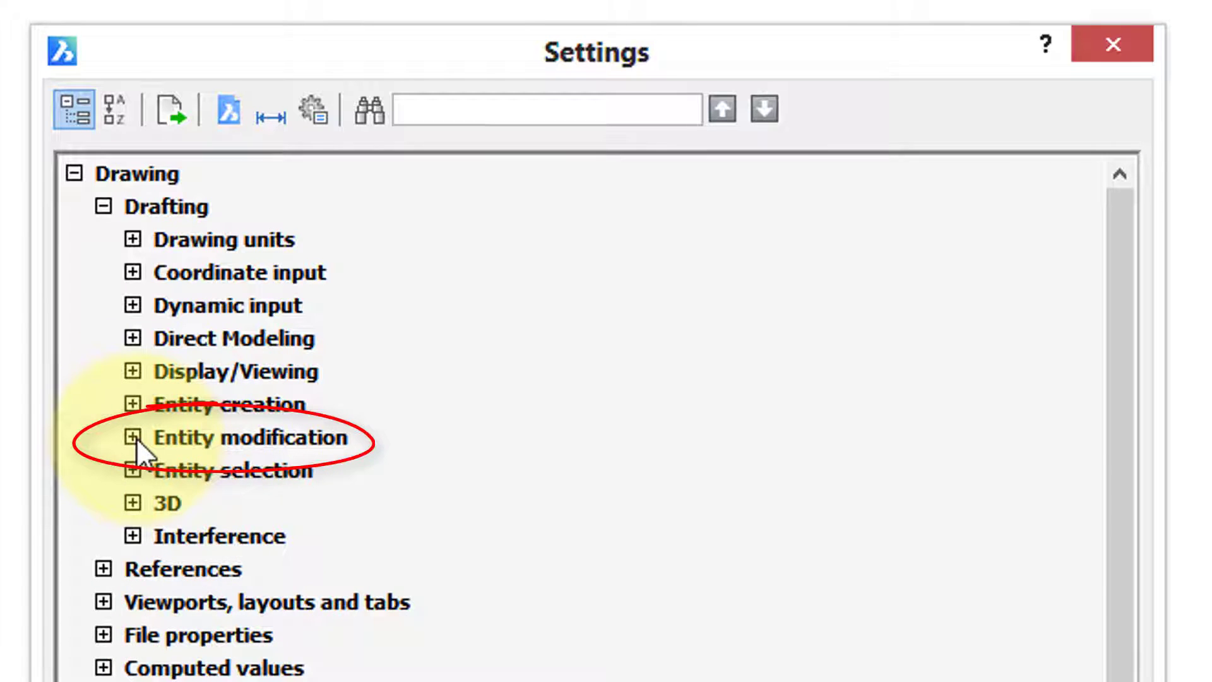
click(133, 438)
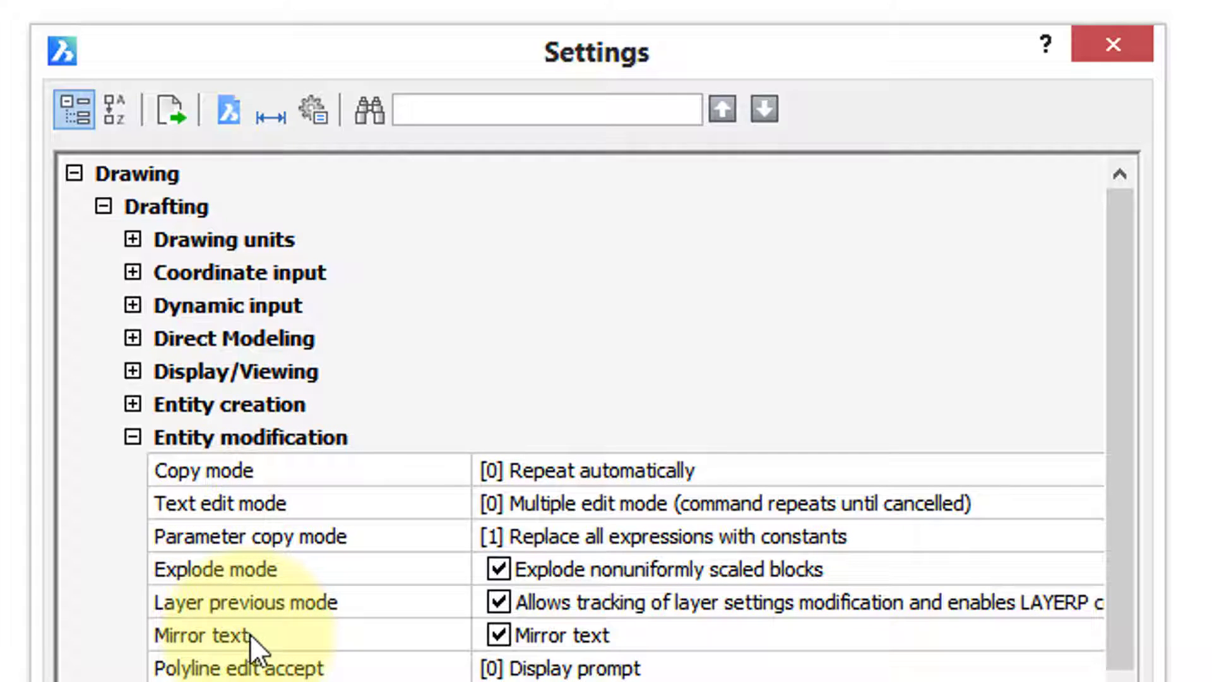
click(310, 471)
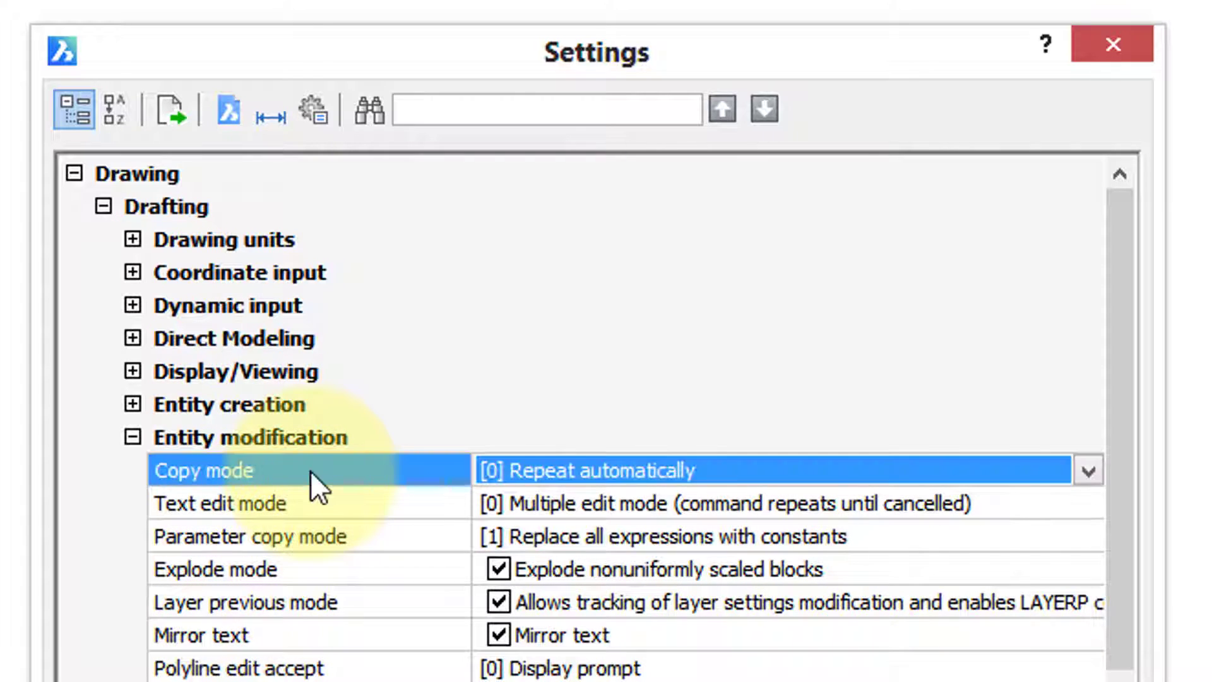
click(1088, 474)
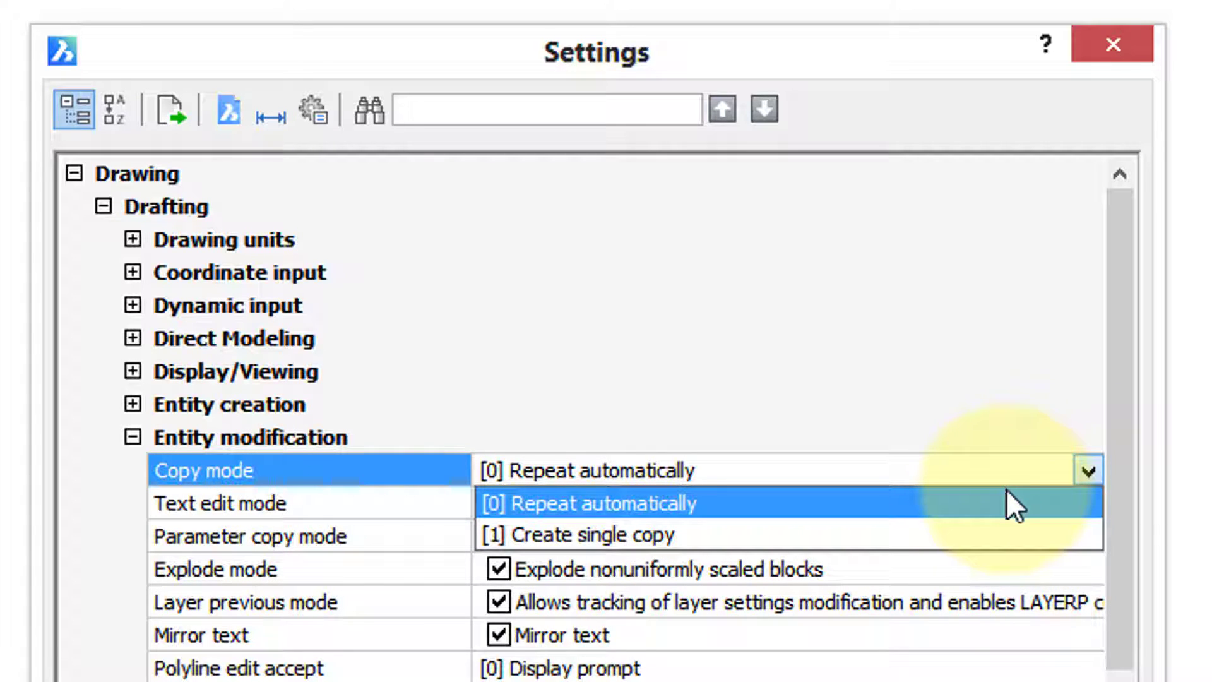
click(1005, 495)
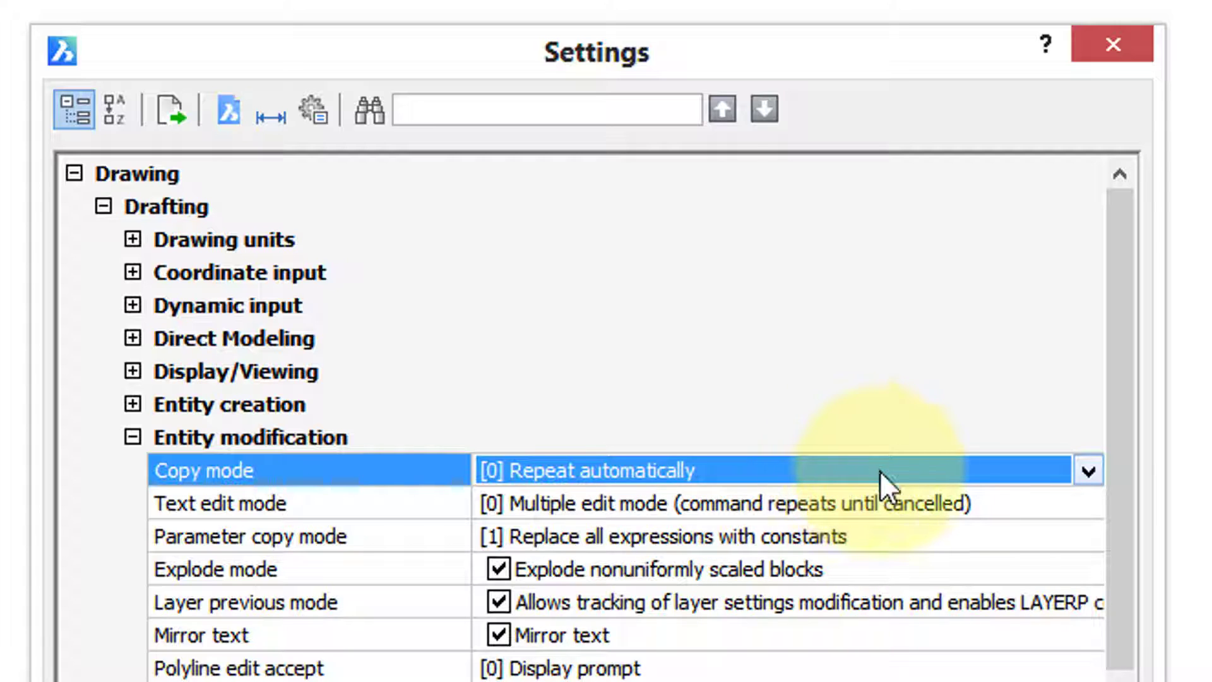
click(1089, 472)
click(939, 524)
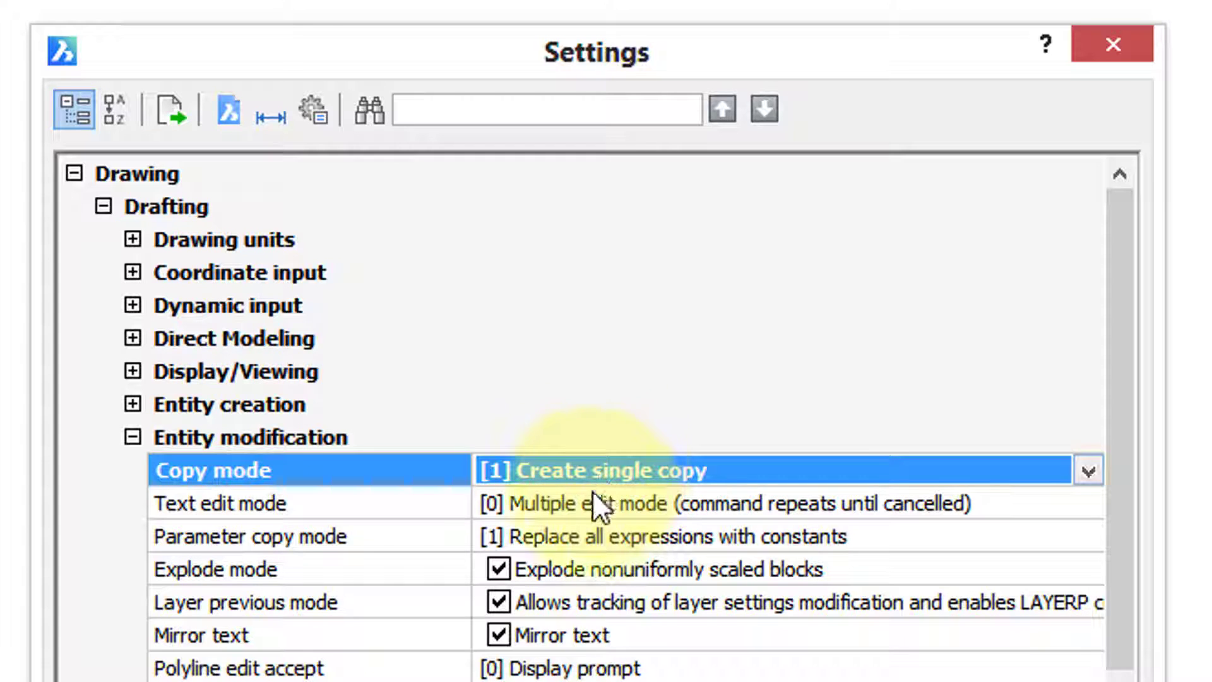
click(589, 500)
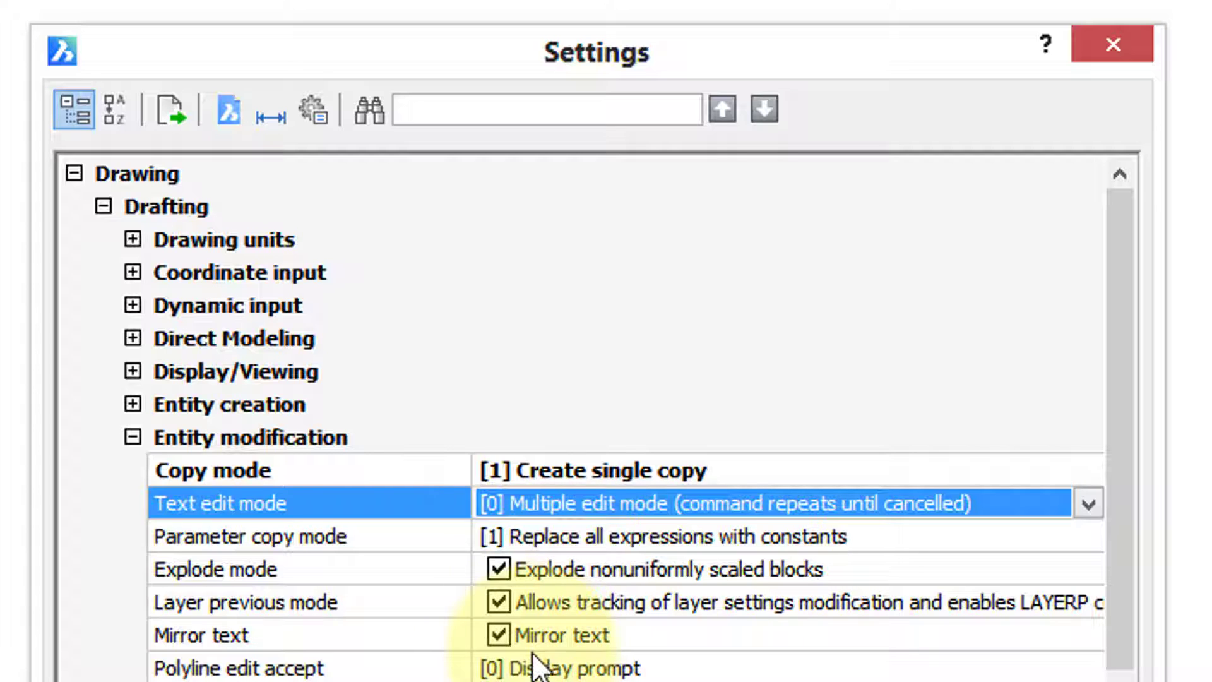
click(503, 638)
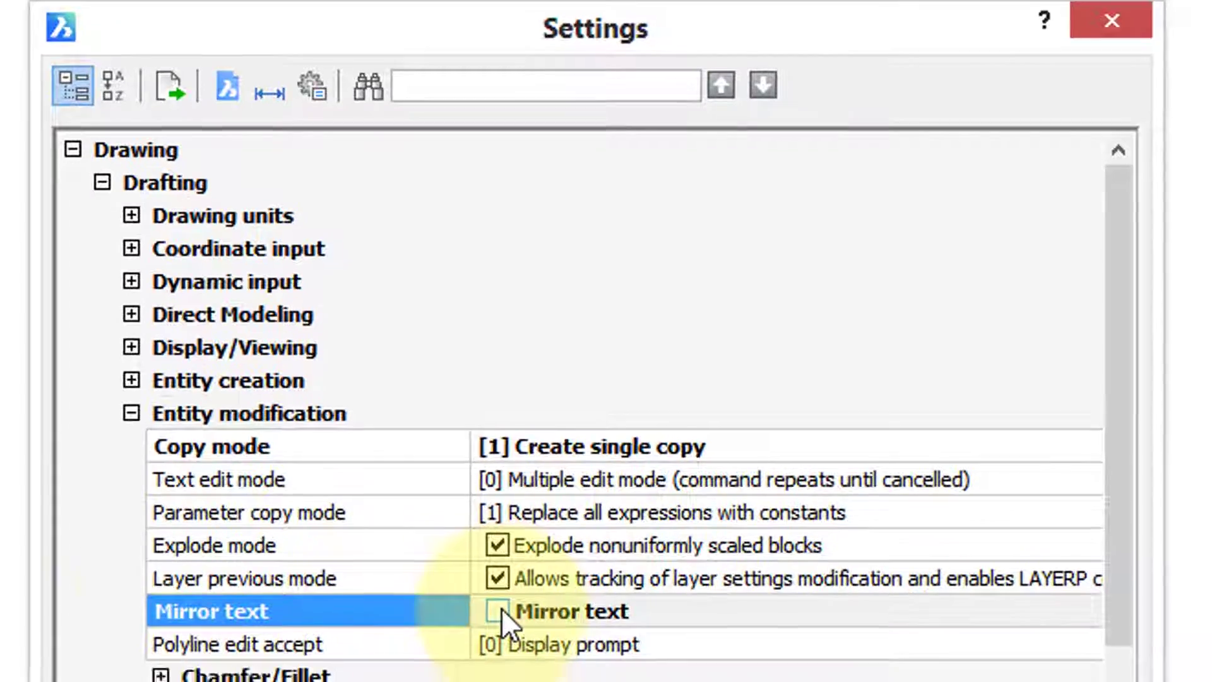
Expand Chamfer/Fillet, review the chamfer options, and set Fillet radius to 0
click(155, 534)
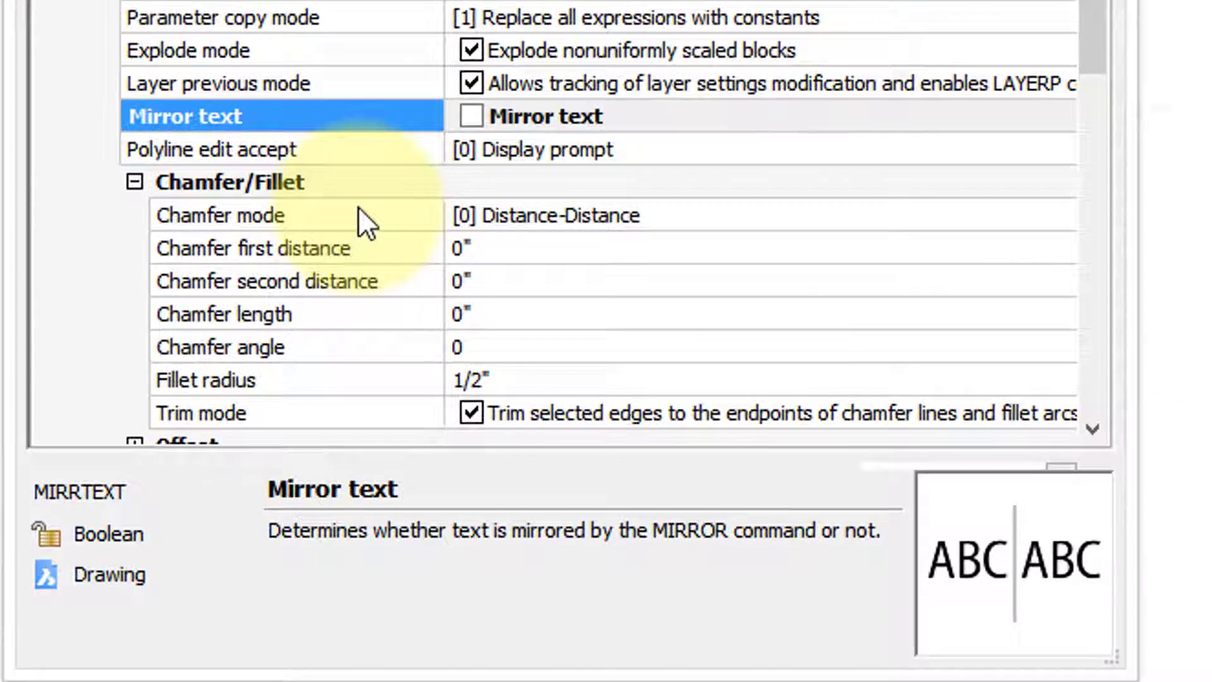
scroll(361, 347, down, 2)
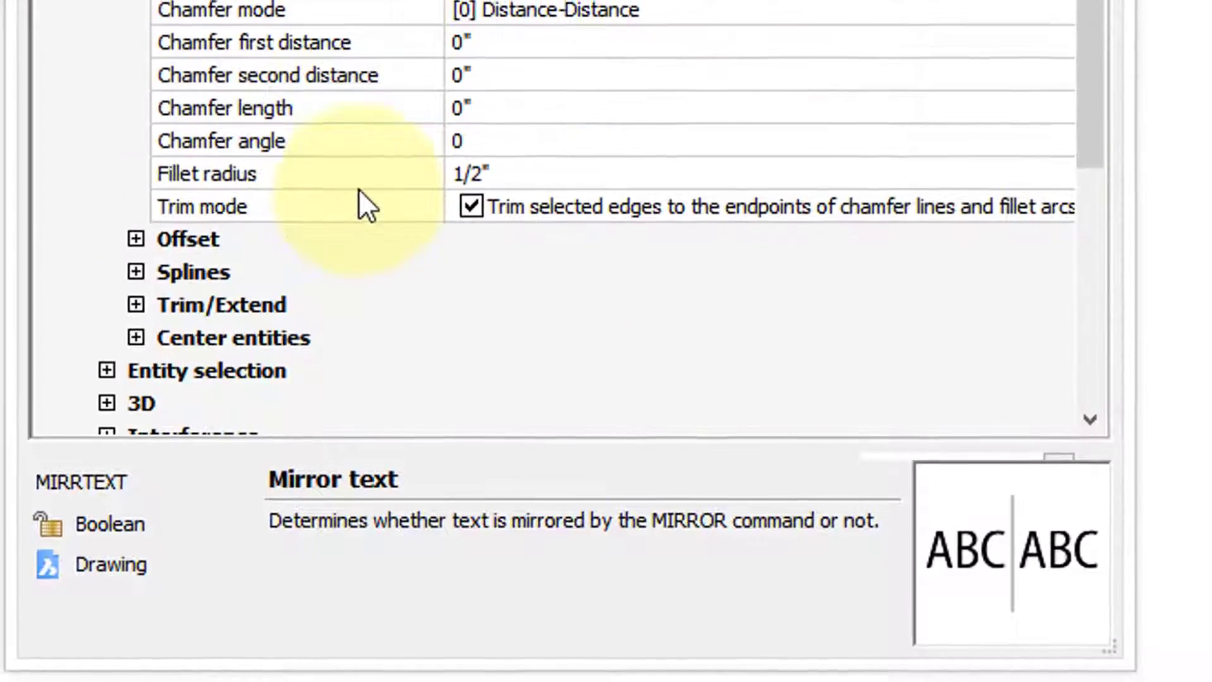
click(862, 51)
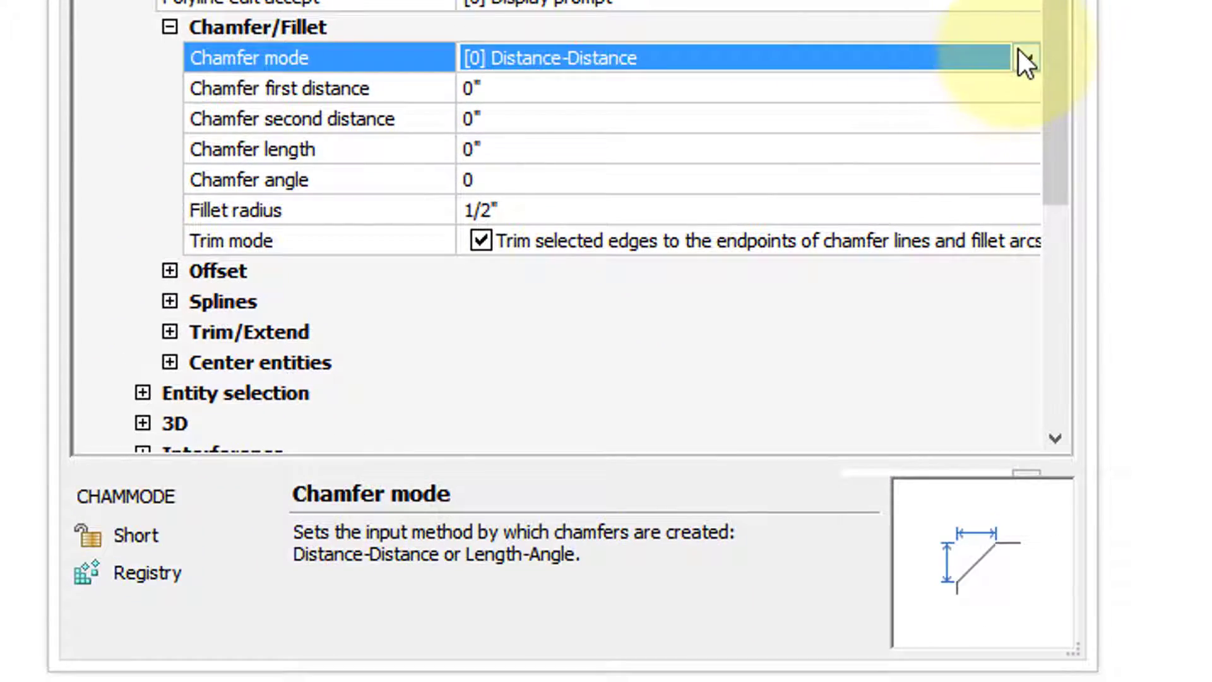
click(1021, 55)
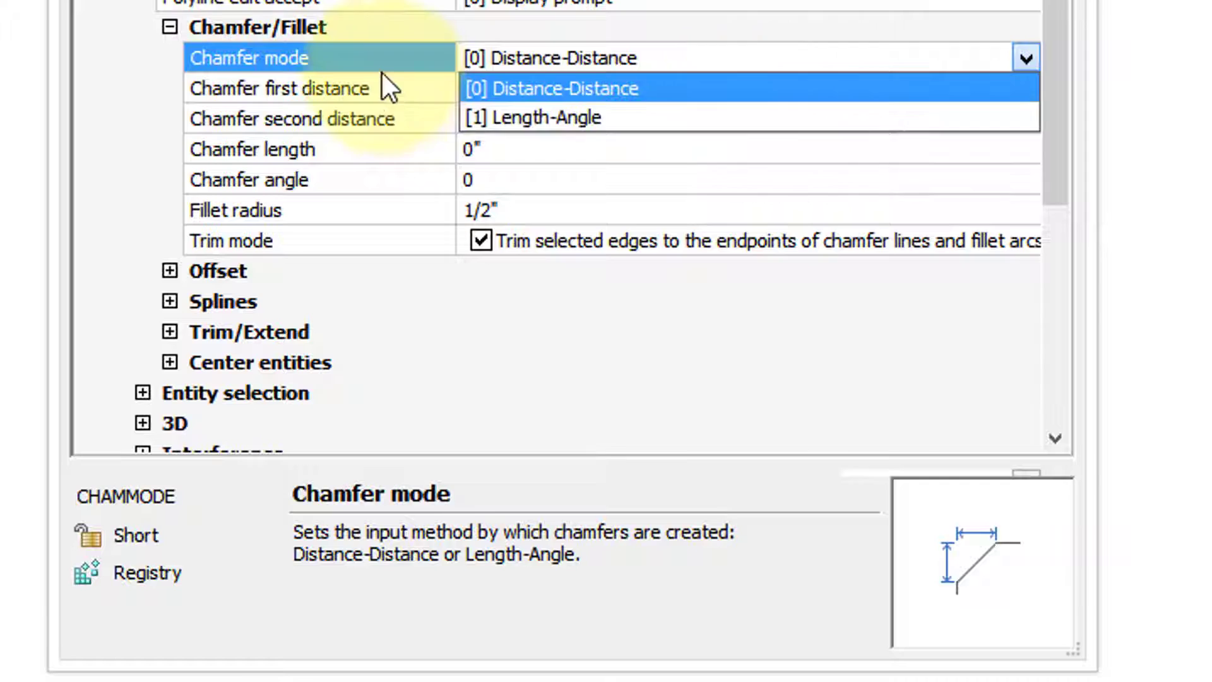
click(316, 54)
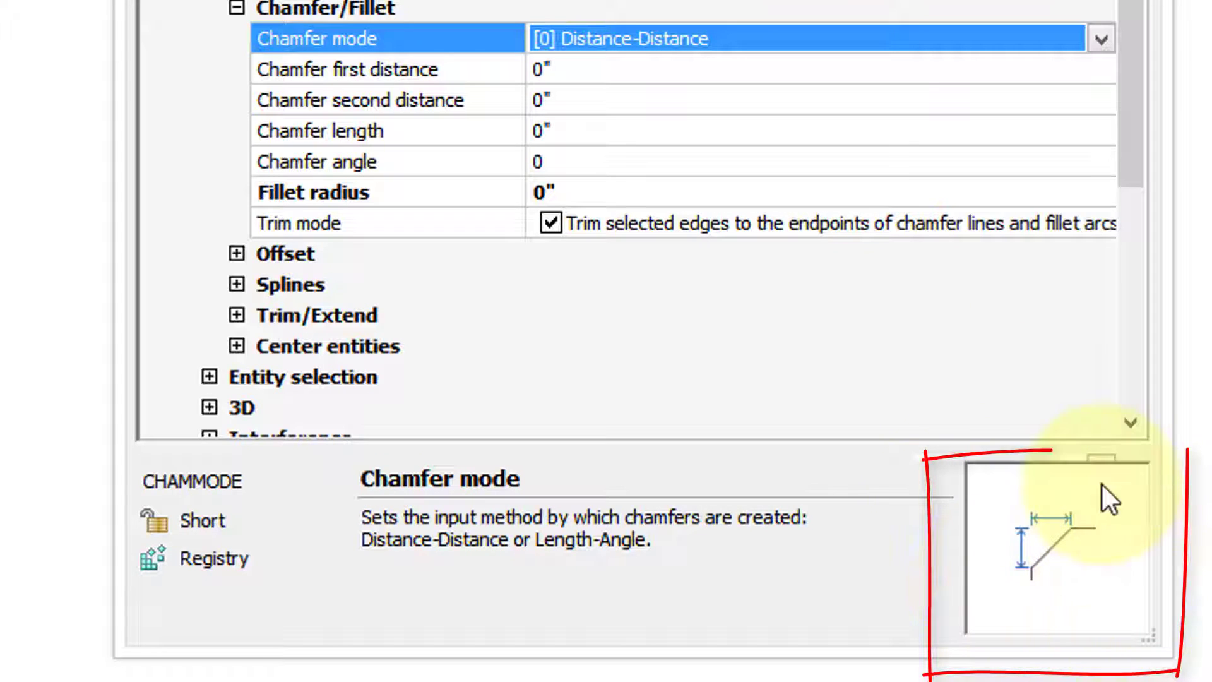
double_click(1101, 40)
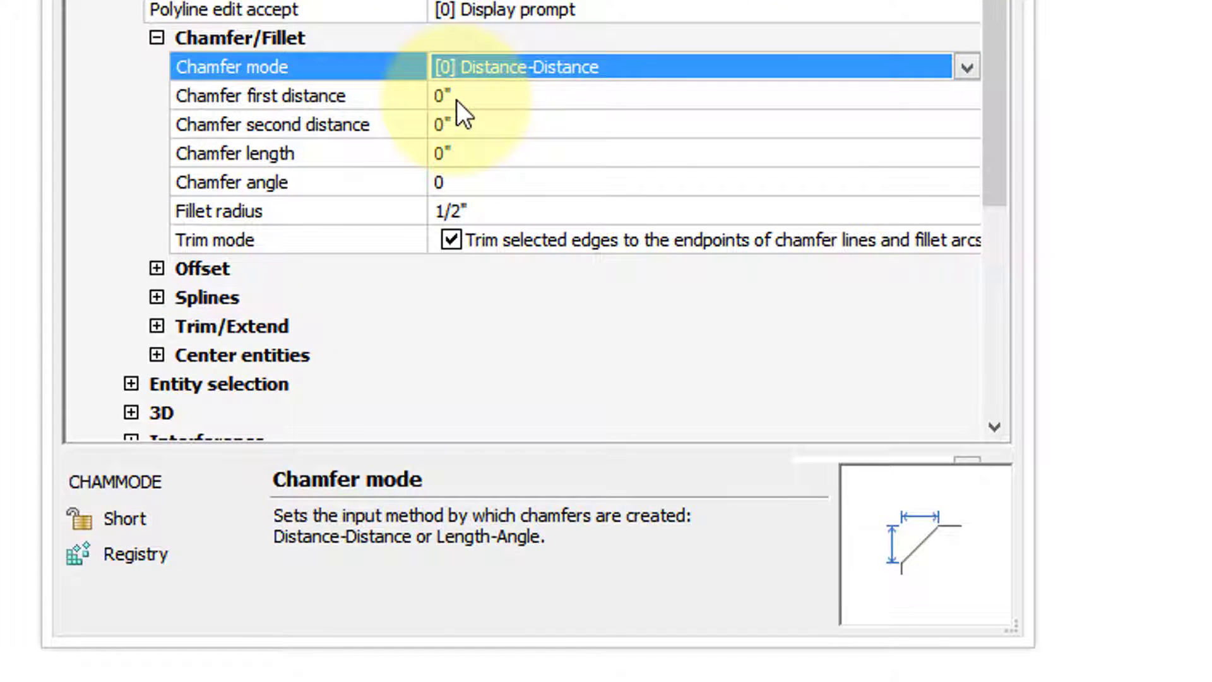
click(475, 126)
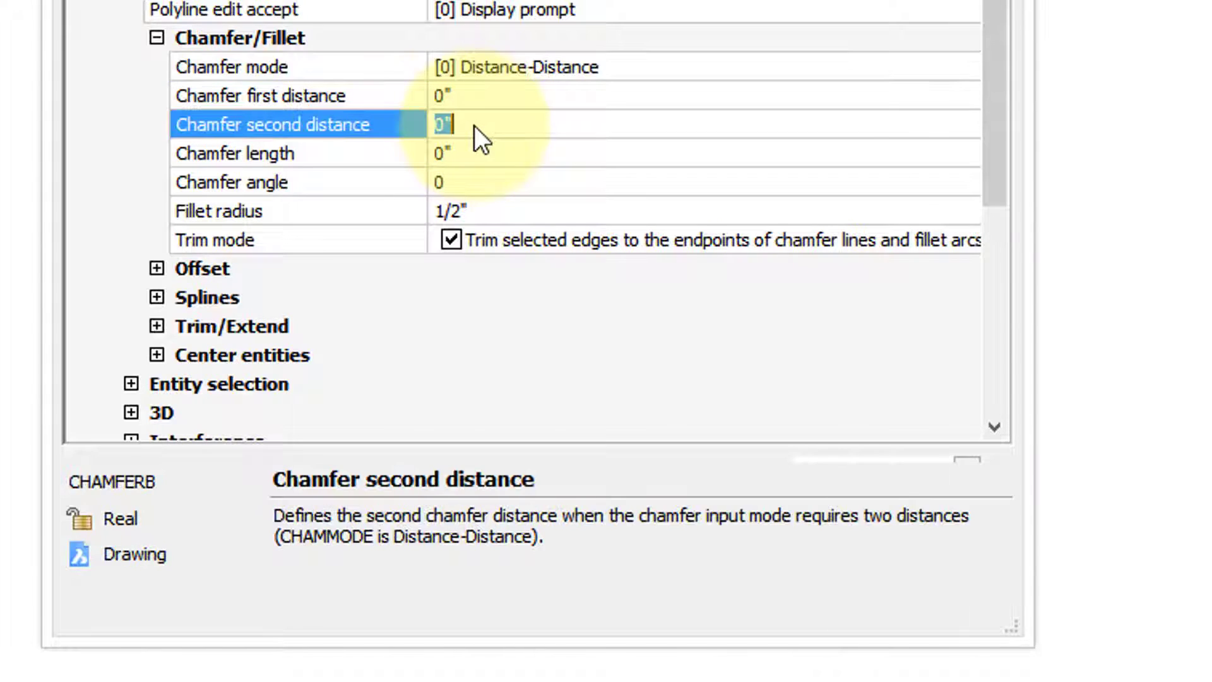
click(503, 213)
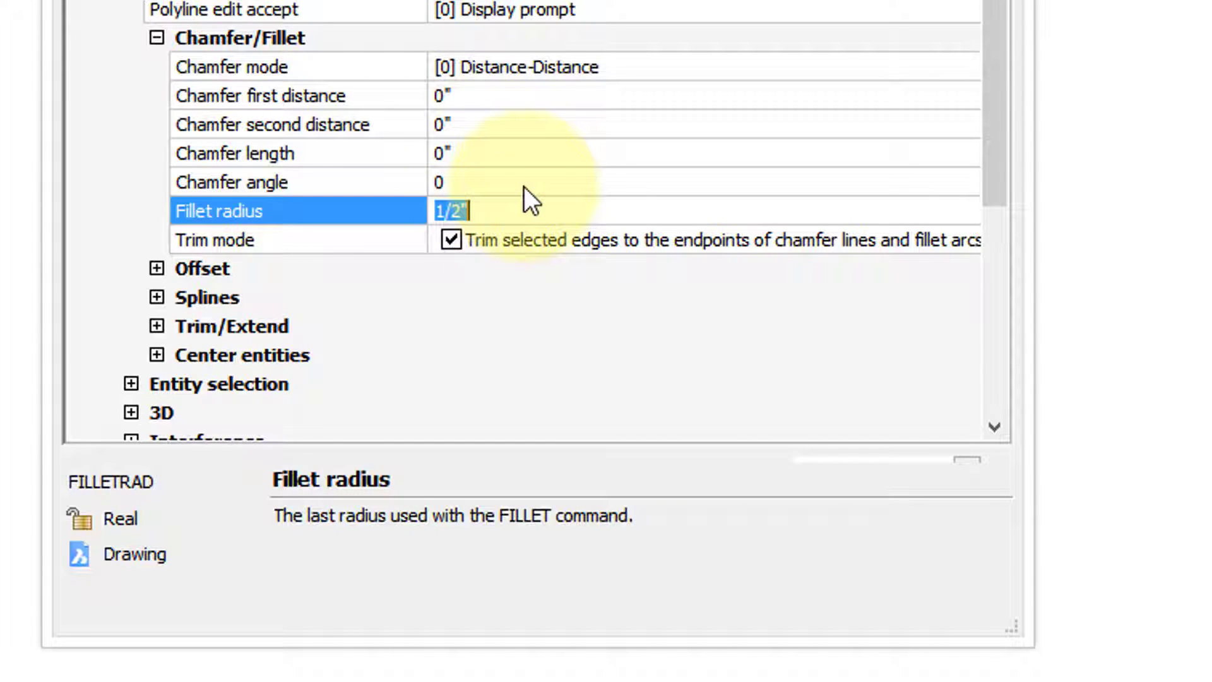
text(0)
key(Return)
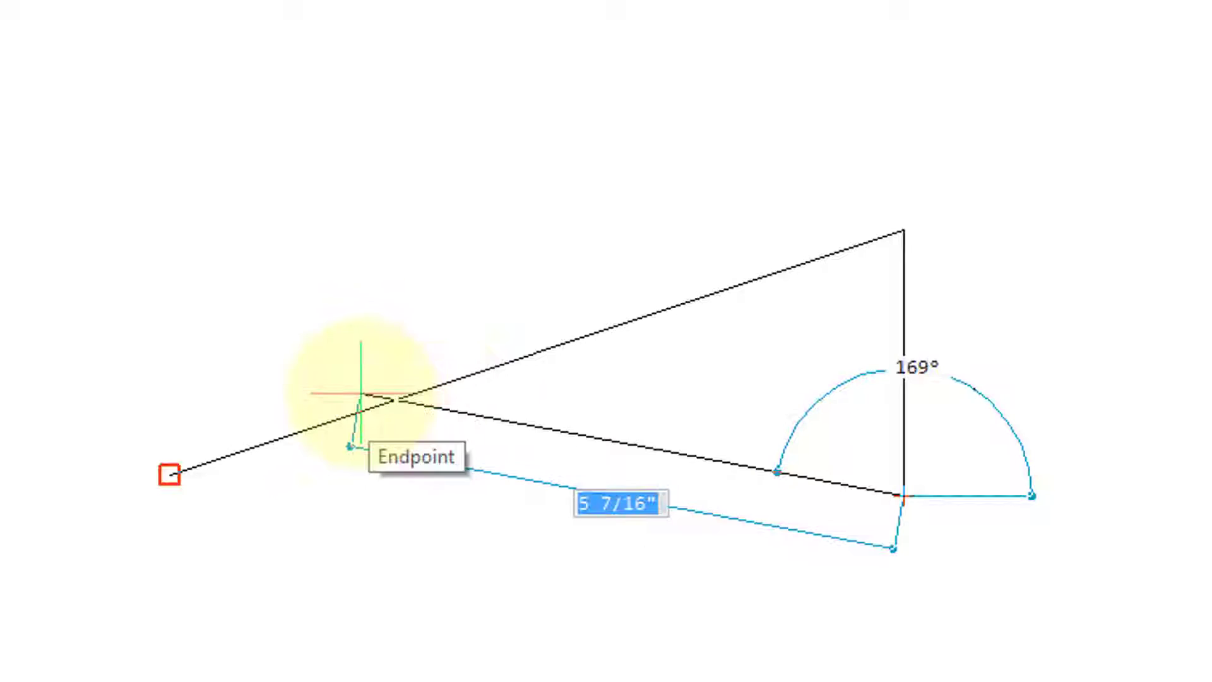
Close the triangle at the first line's start point
click(351, 401)
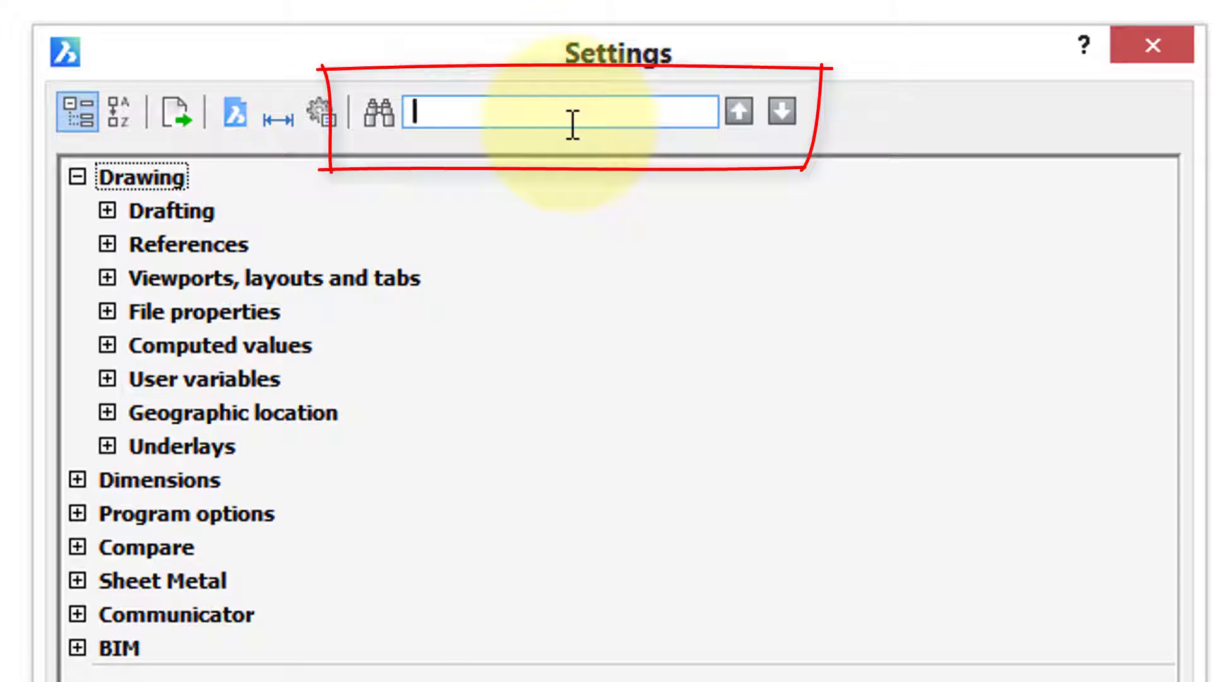
Search the settings for 'dy', step to the Dynamic input group, and expand it
text(dyn)
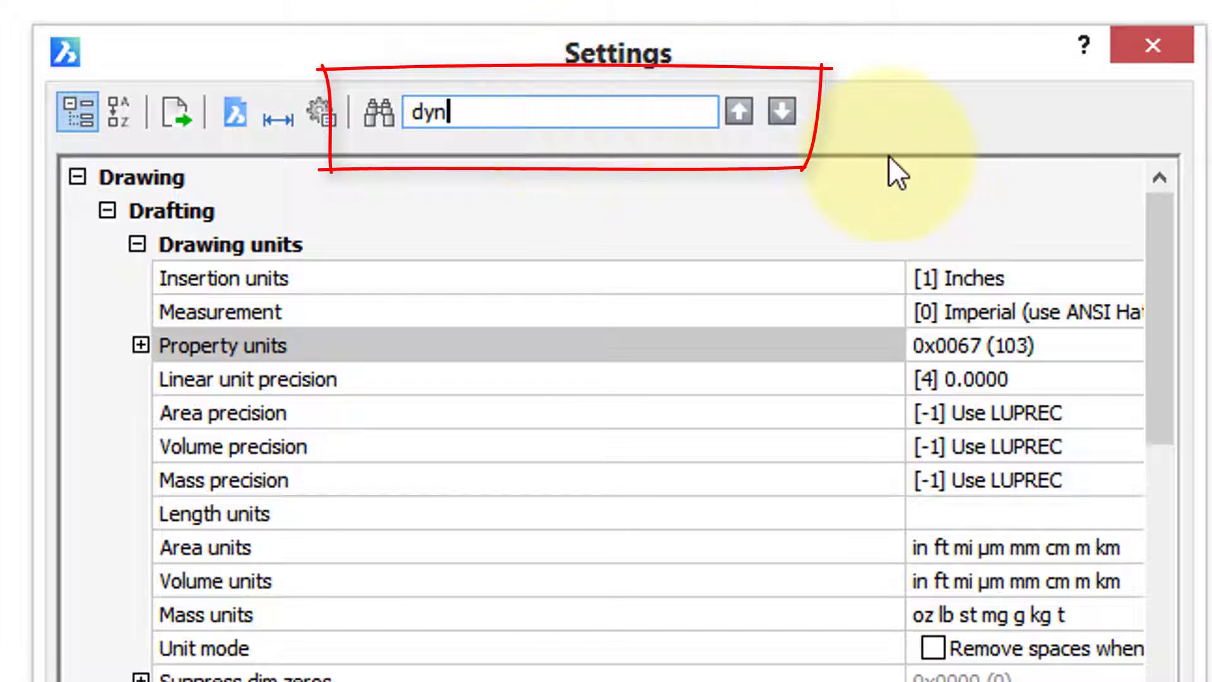
click(782, 106)
click(775, 101)
click(777, 101)
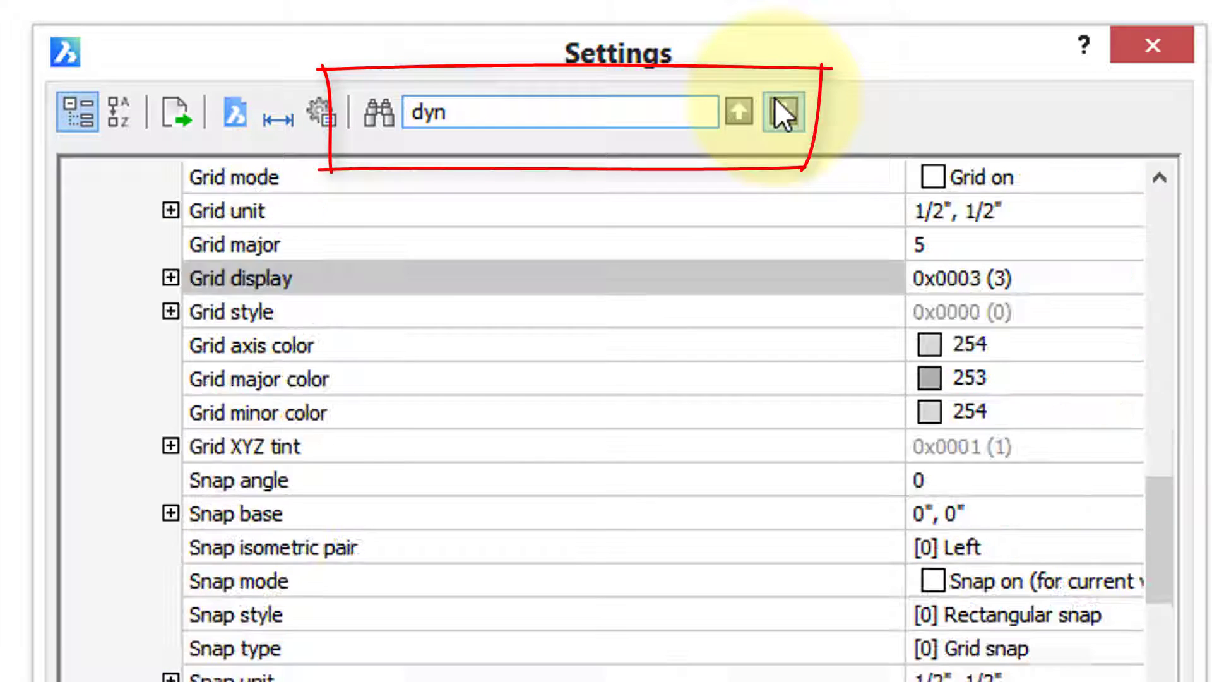
click(777, 100)
click(780, 101)
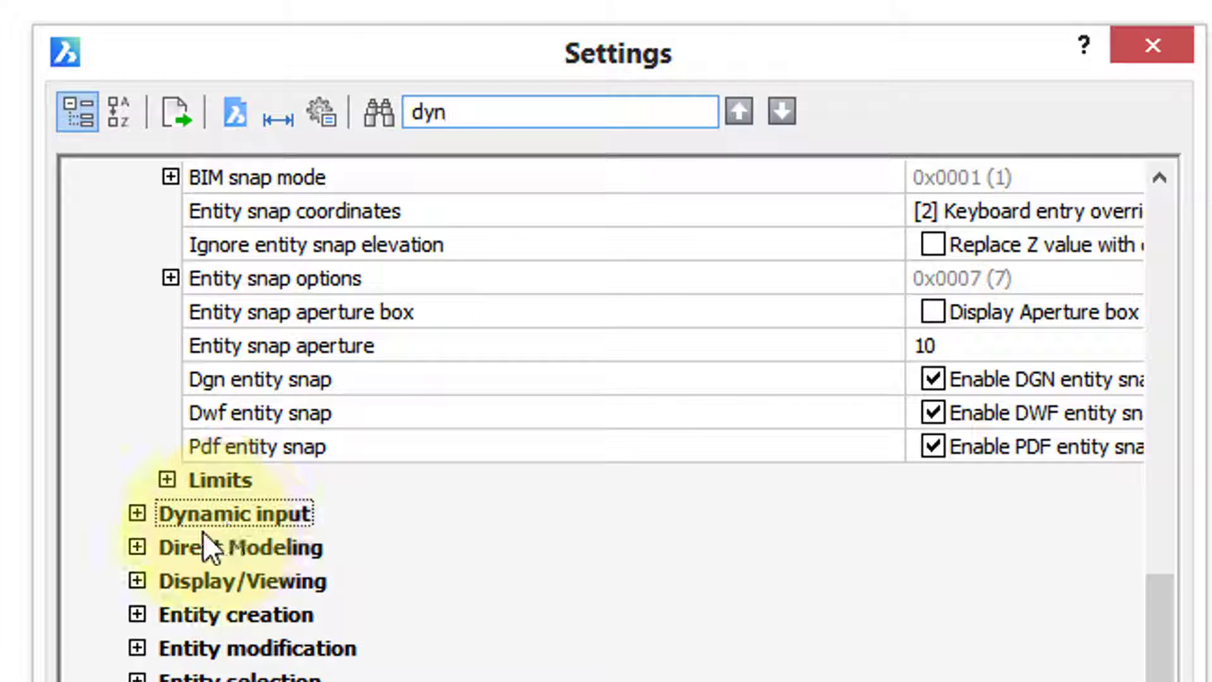
click(137, 513)
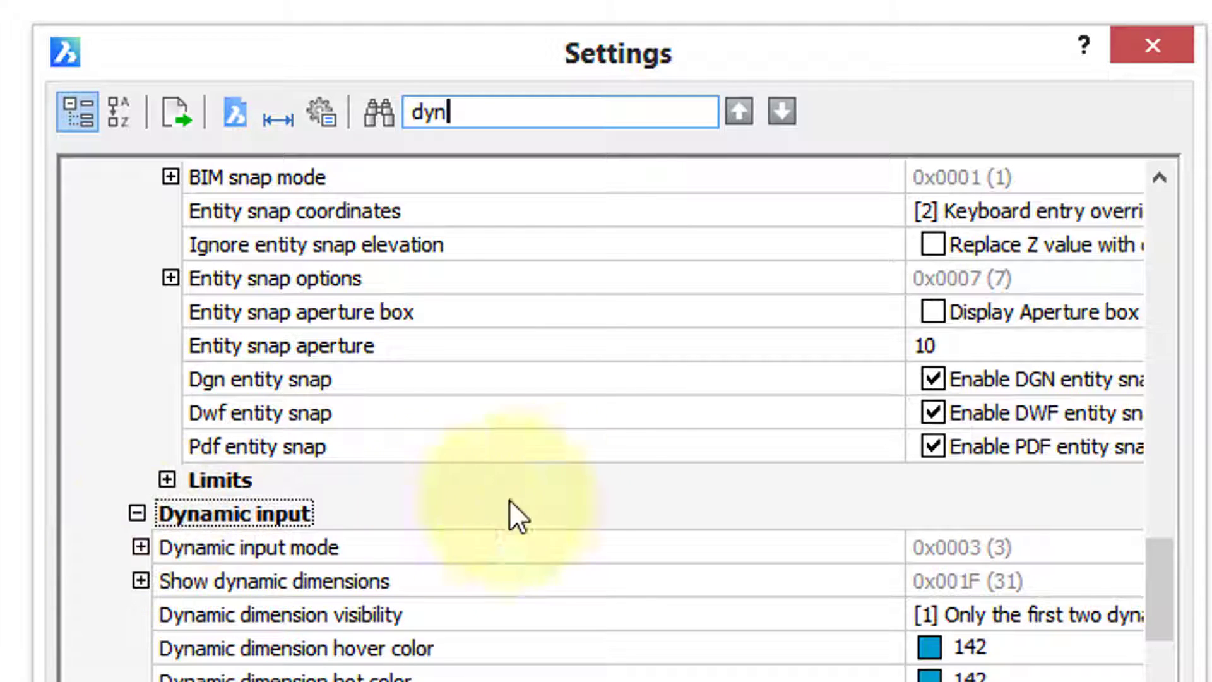
scroll(570, 466, down, 2)
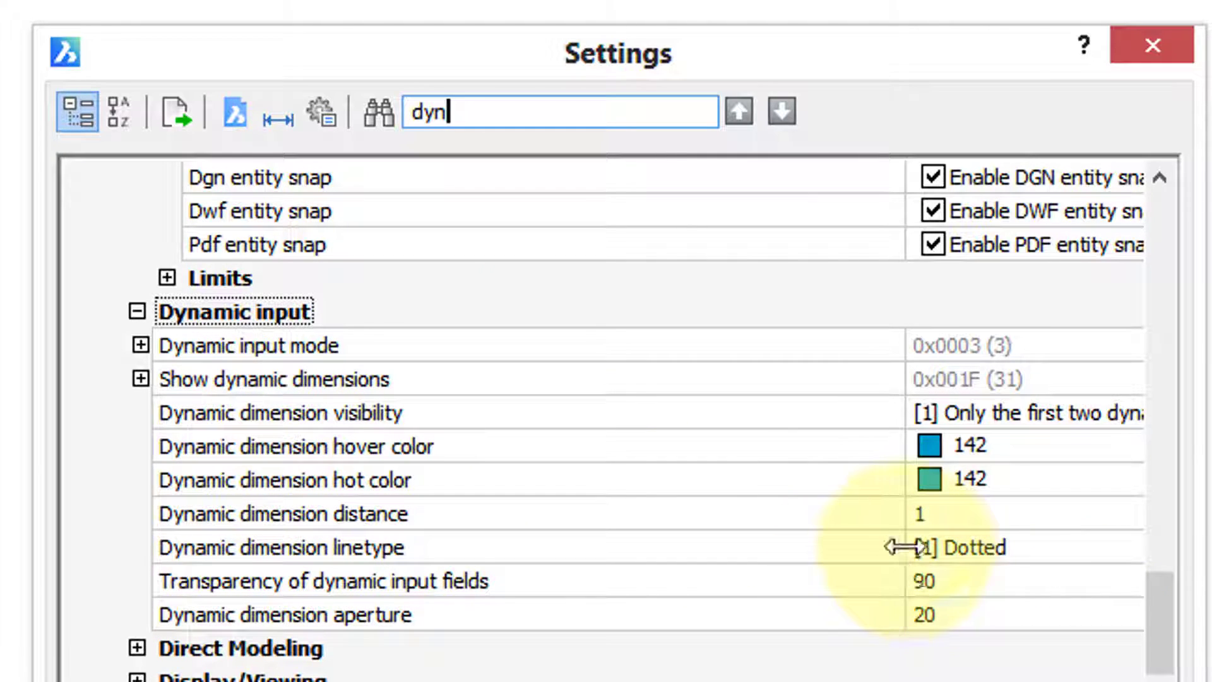
drag(829, 541, 642, 541)
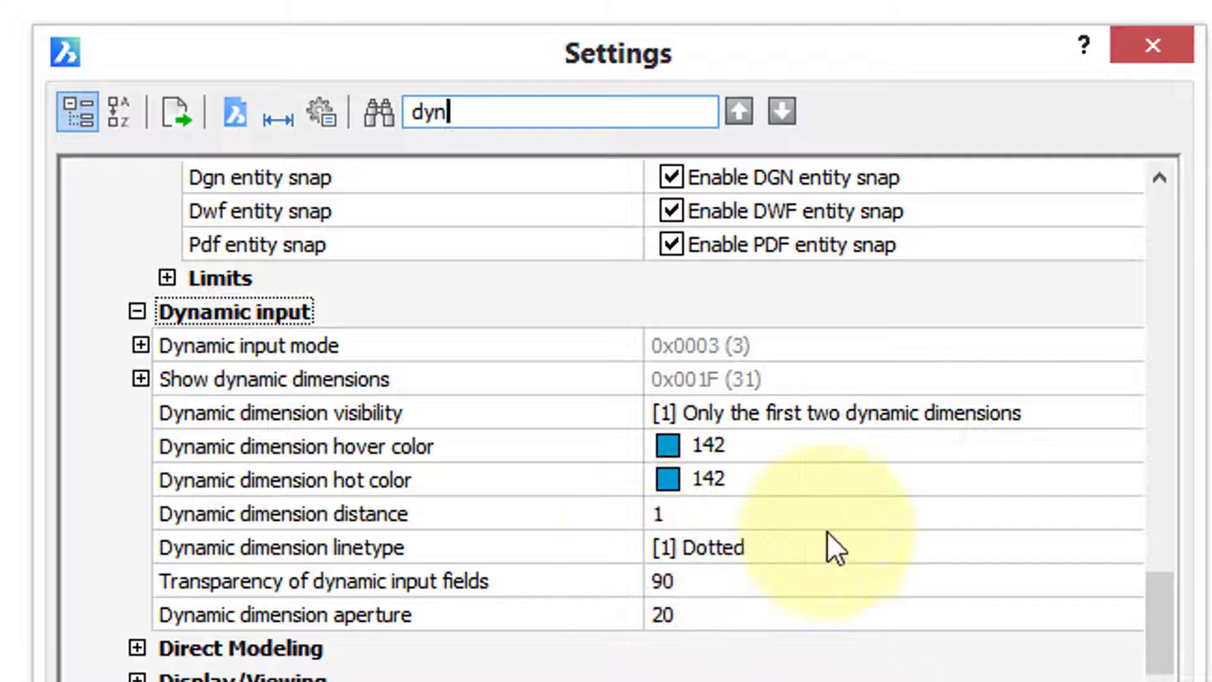
Hide Extended length and Relative angle dimensions; set visibility to [2] All dynamic dimensions
click(140, 378)
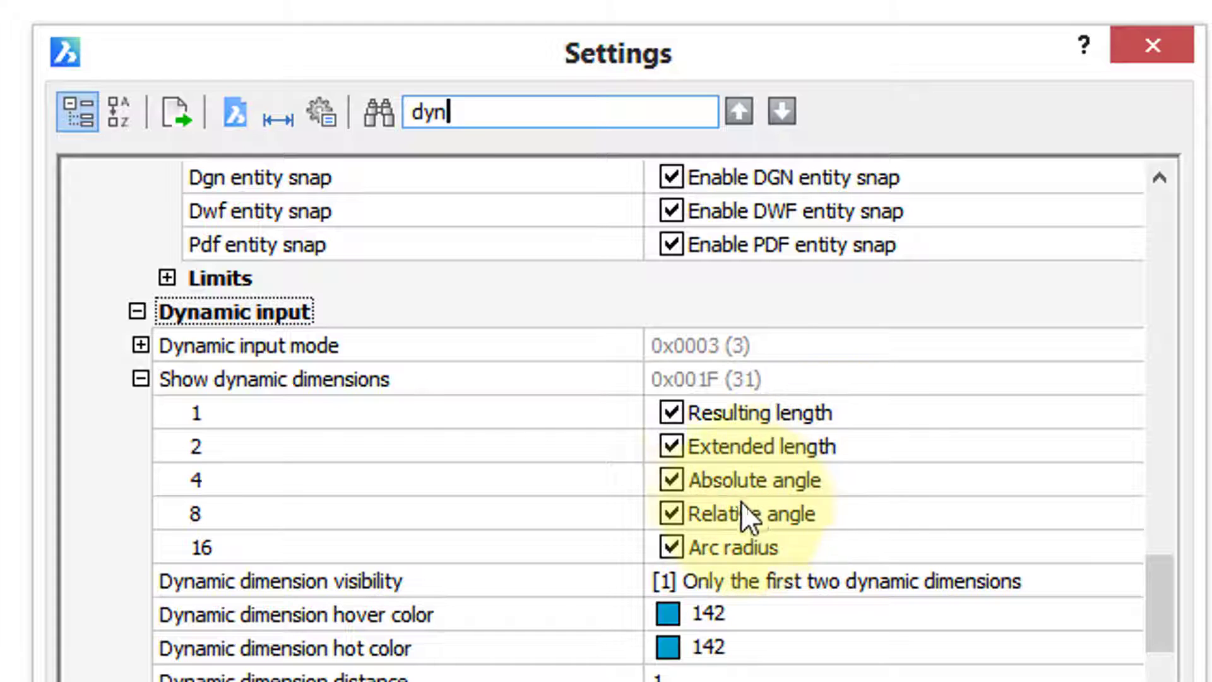
click(679, 447)
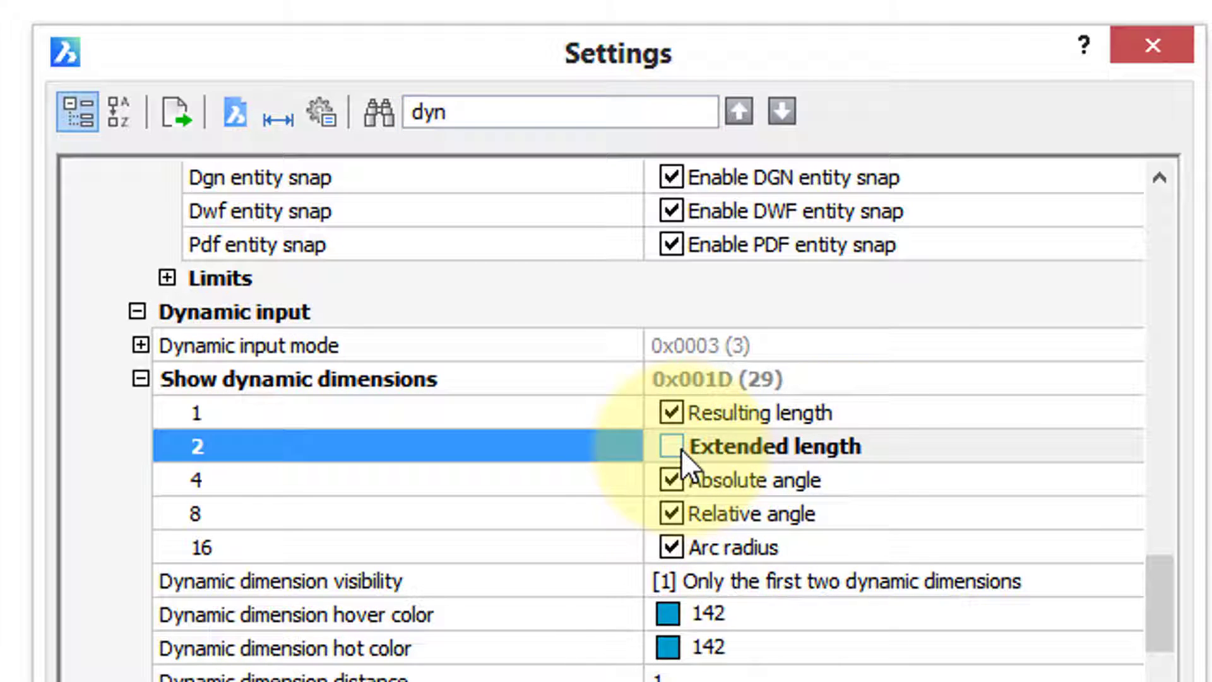
click(673, 515)
scroll(726, 569, down, 2)
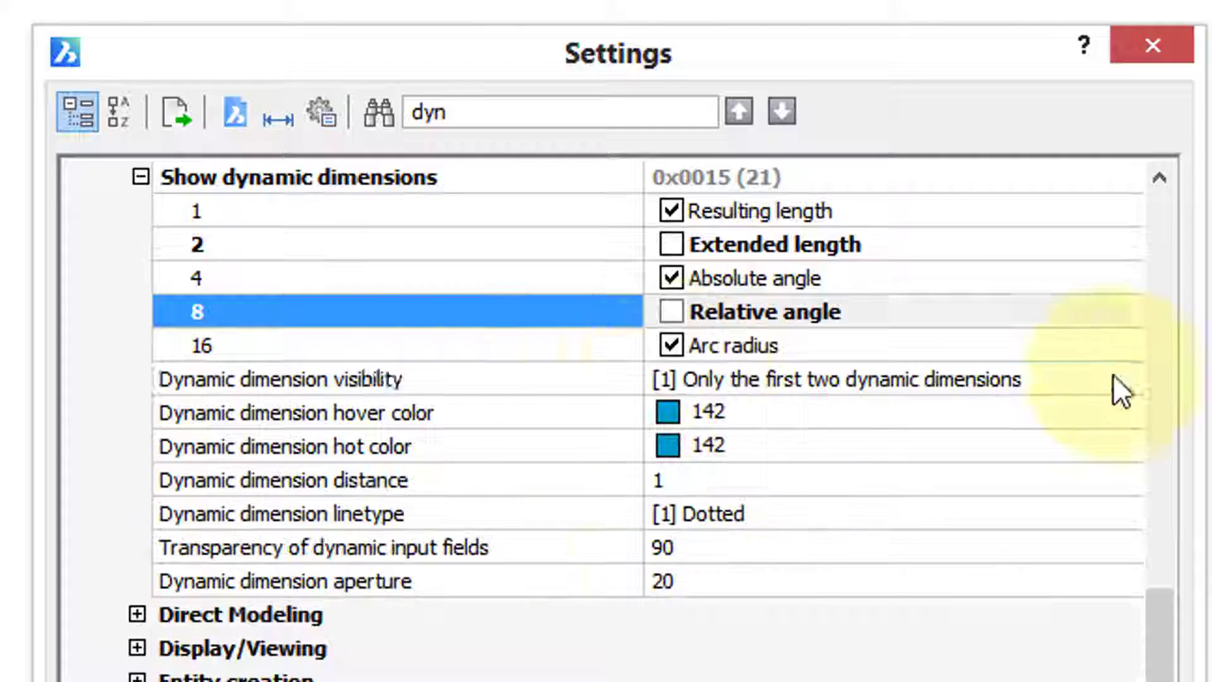
click(1127, 378)
click(1127, 379)
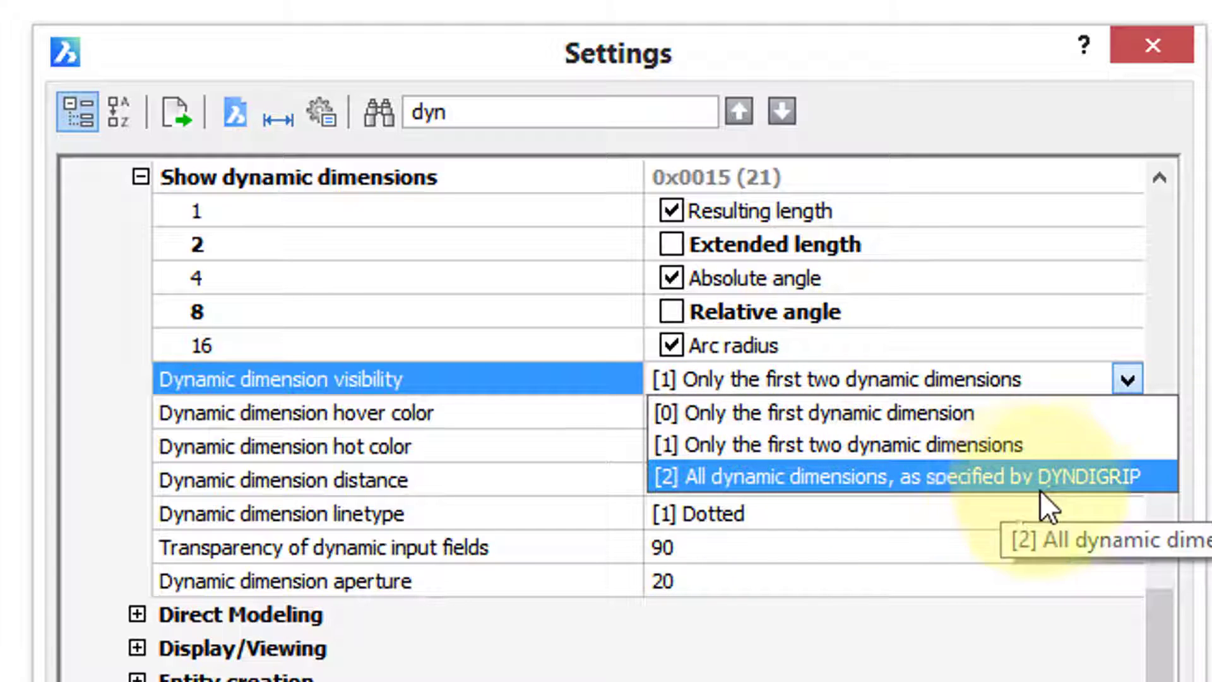
click(1099, 482)
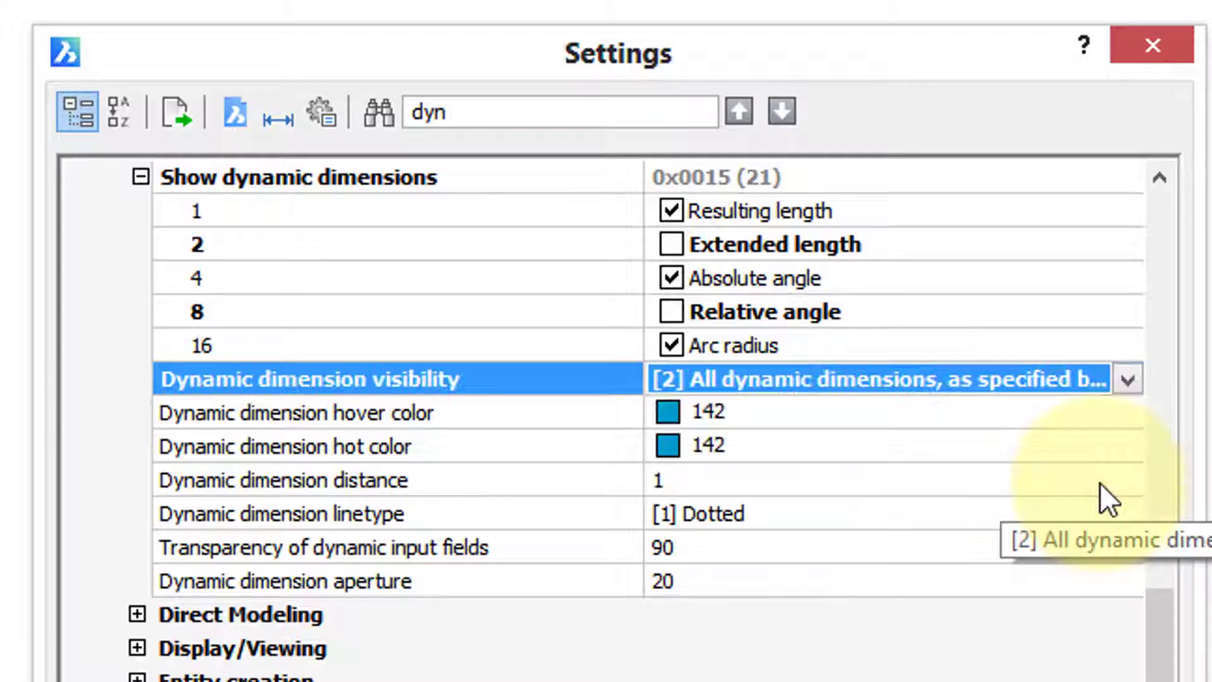
Set Dynamic dimension linetype to [1] Dotted and close the Settings dialog
scroll(343, 353, up, 2)
click(343, 347)
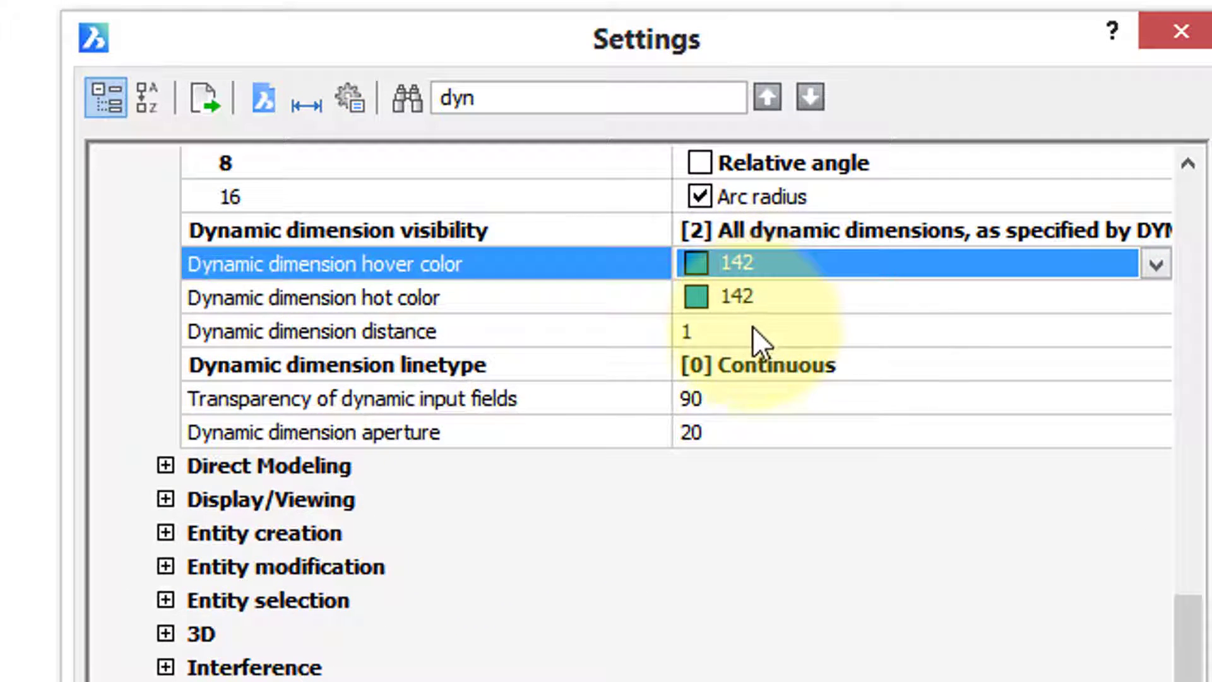
click(741, 150)
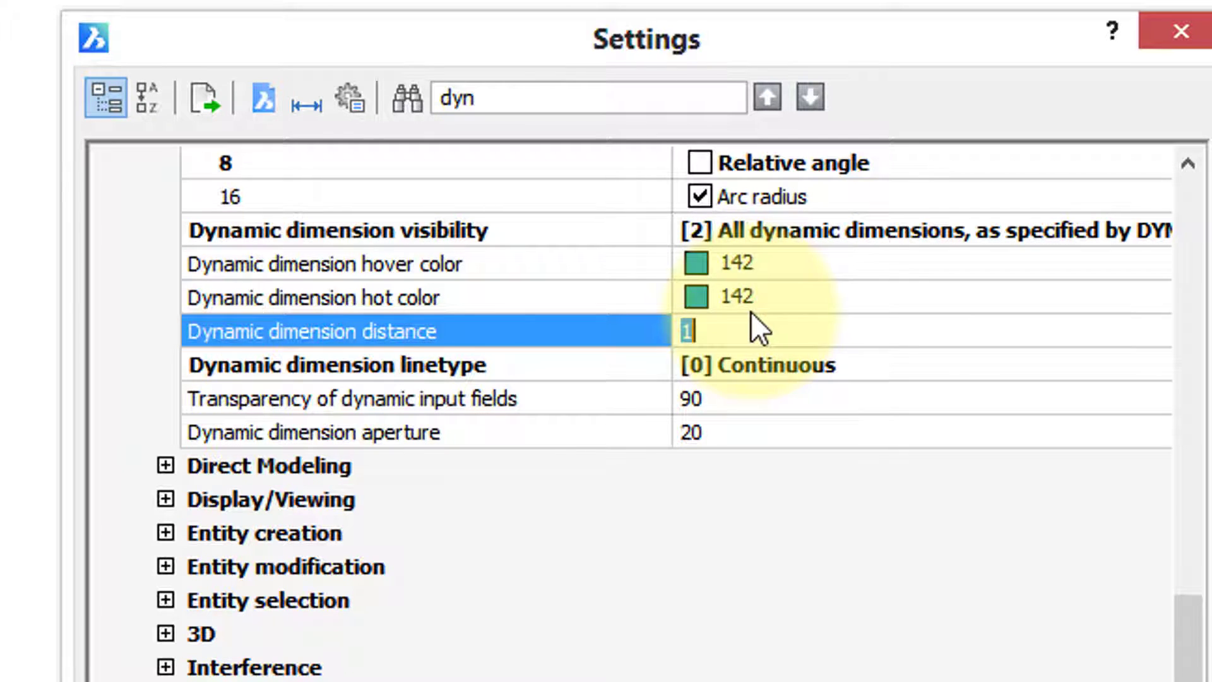
click(778, 363)
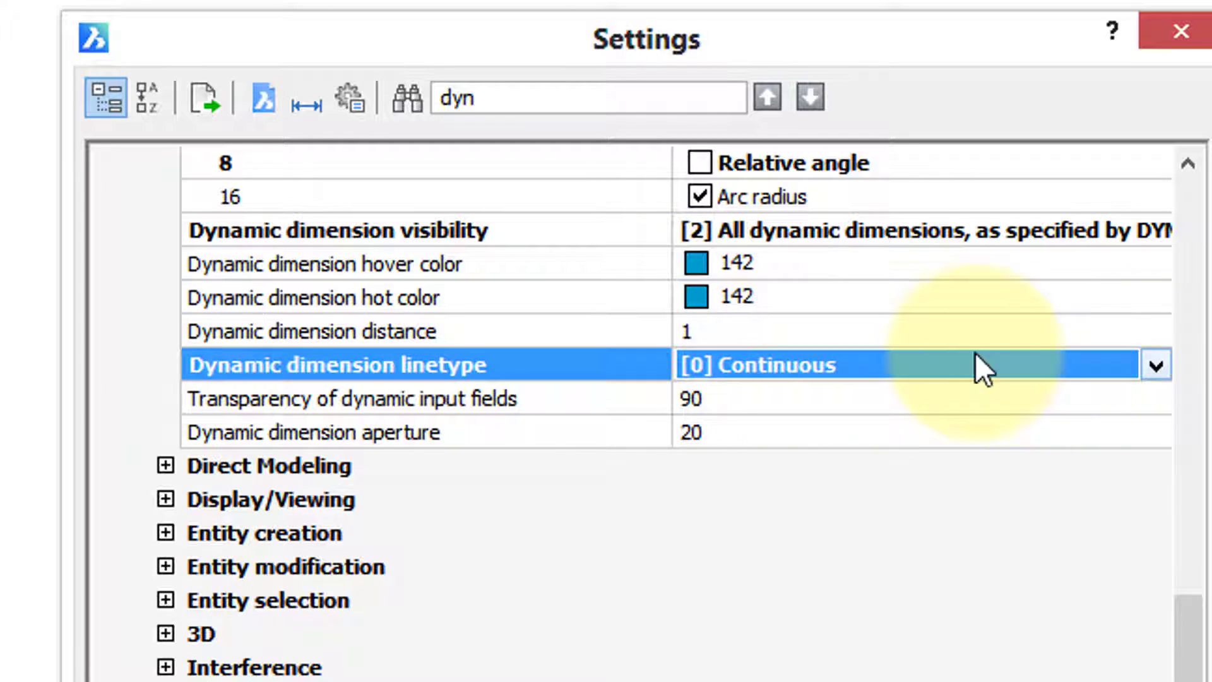
click(1146, 365)
click(1039, 445)
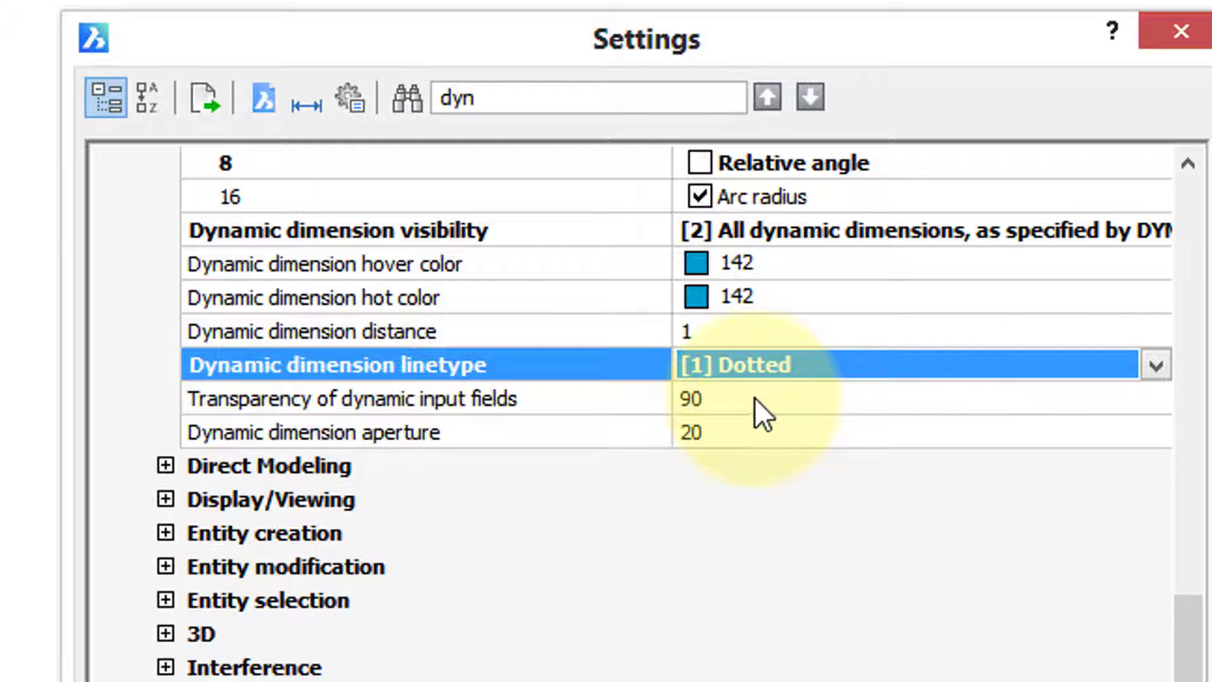
click(755, 434)
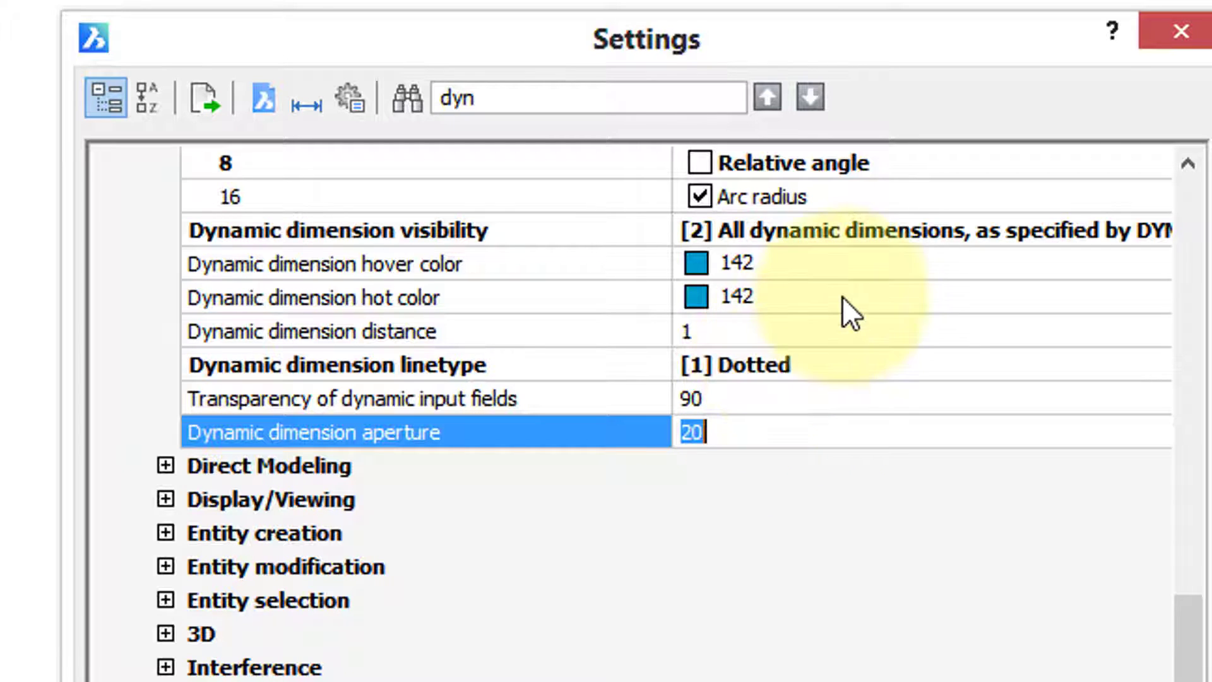
click(1181, 31)
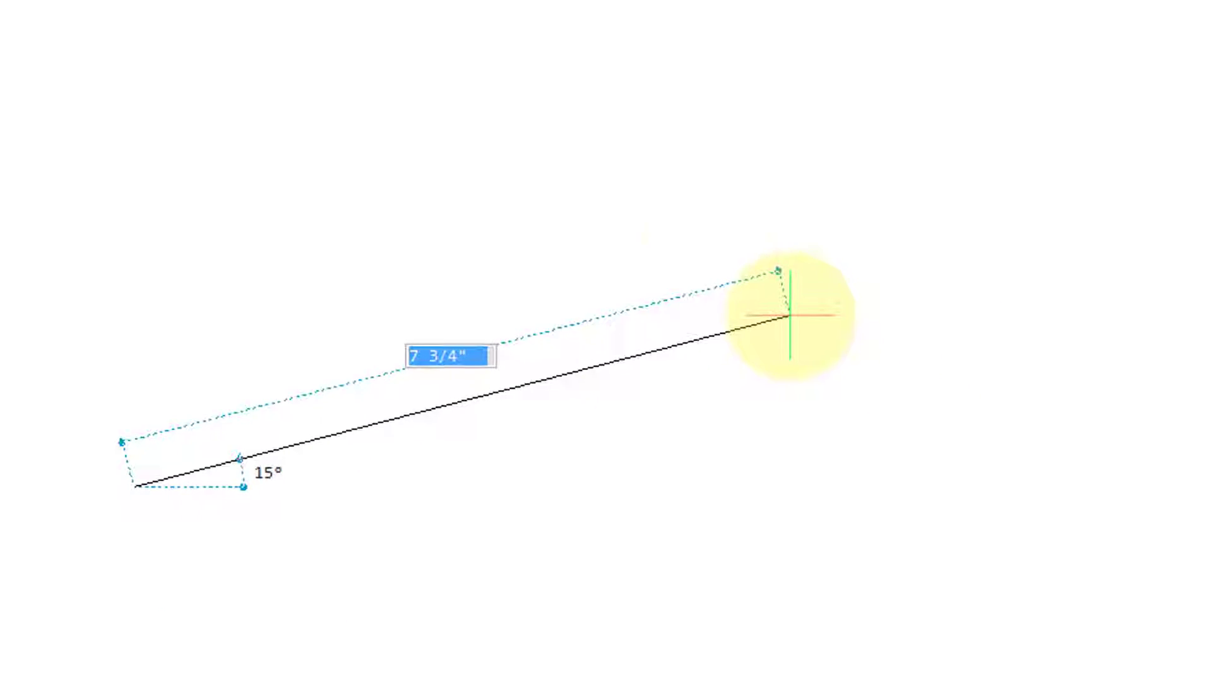
Draw two connected line segments, up-right then down-right, showing dotted dynamic dimensions
click(705, 199)
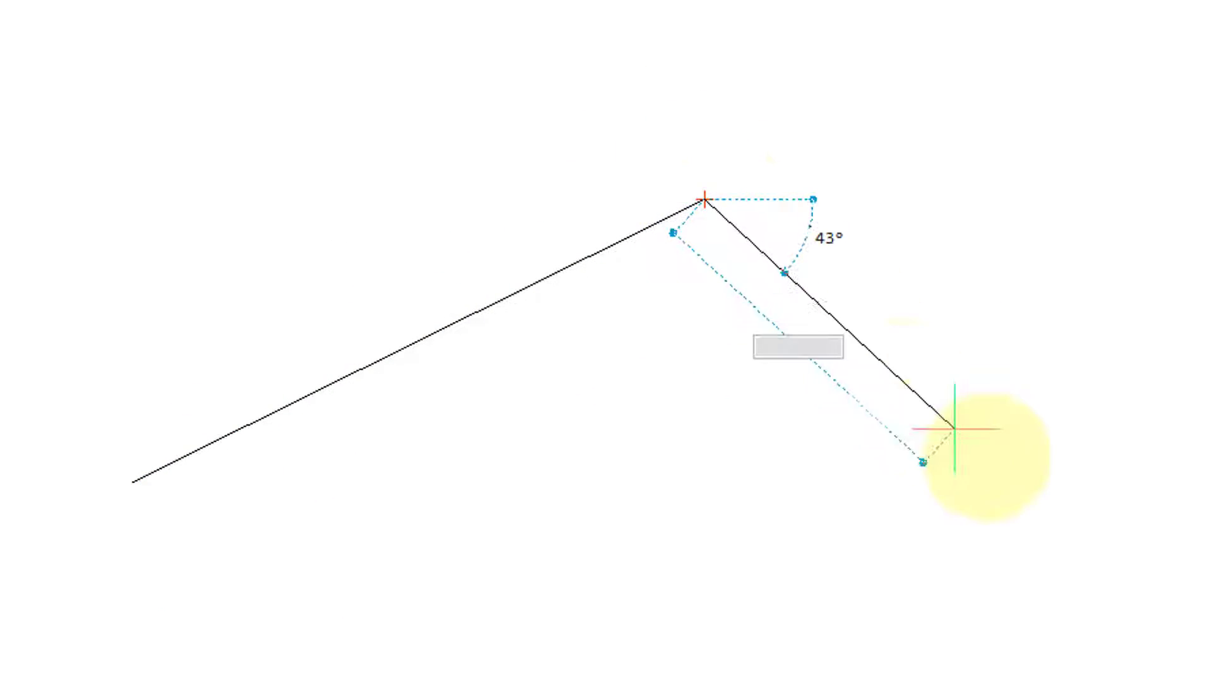
click(1004, 472)
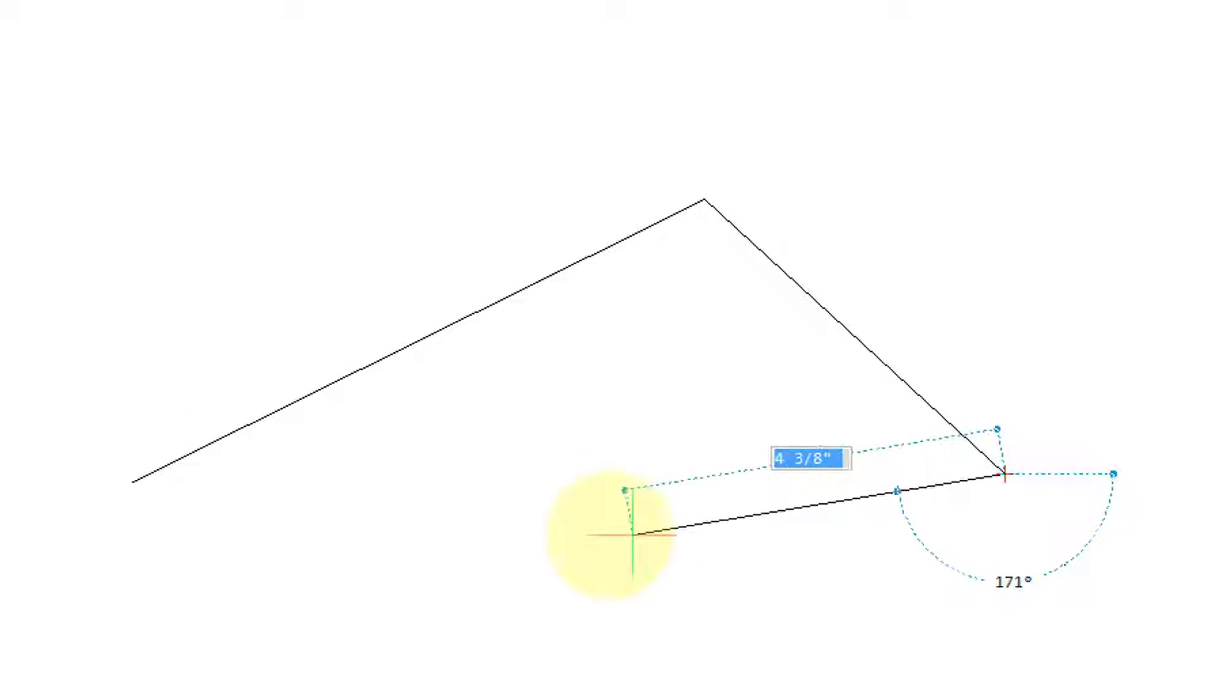